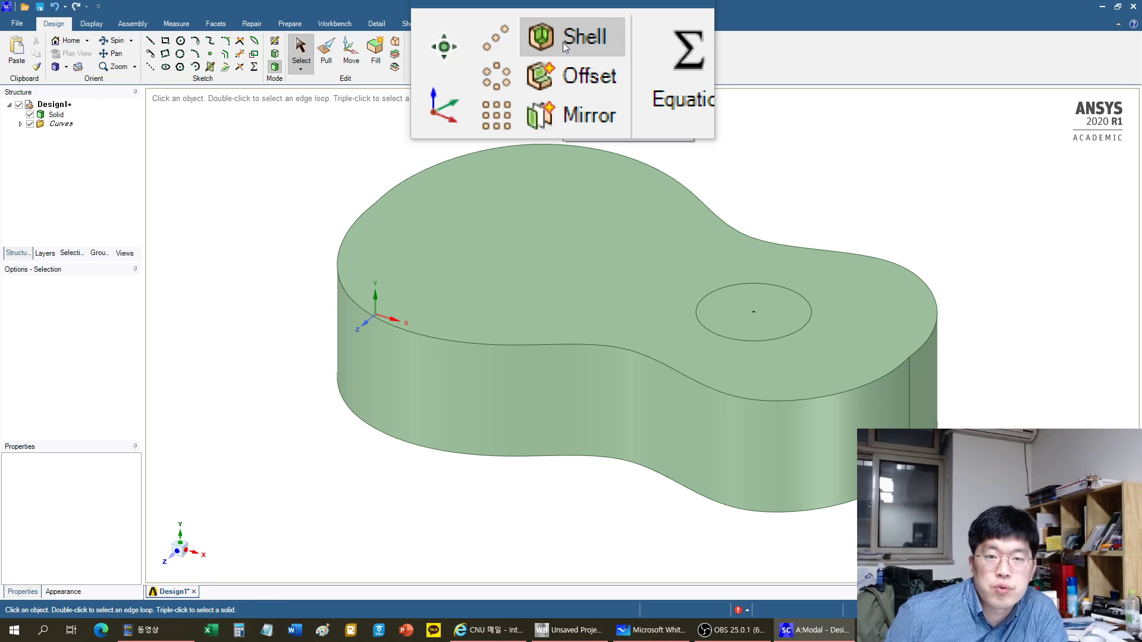
- Try to shell the guitar body by removing its large upper face, and undo the attempt
left_click(562, 41)
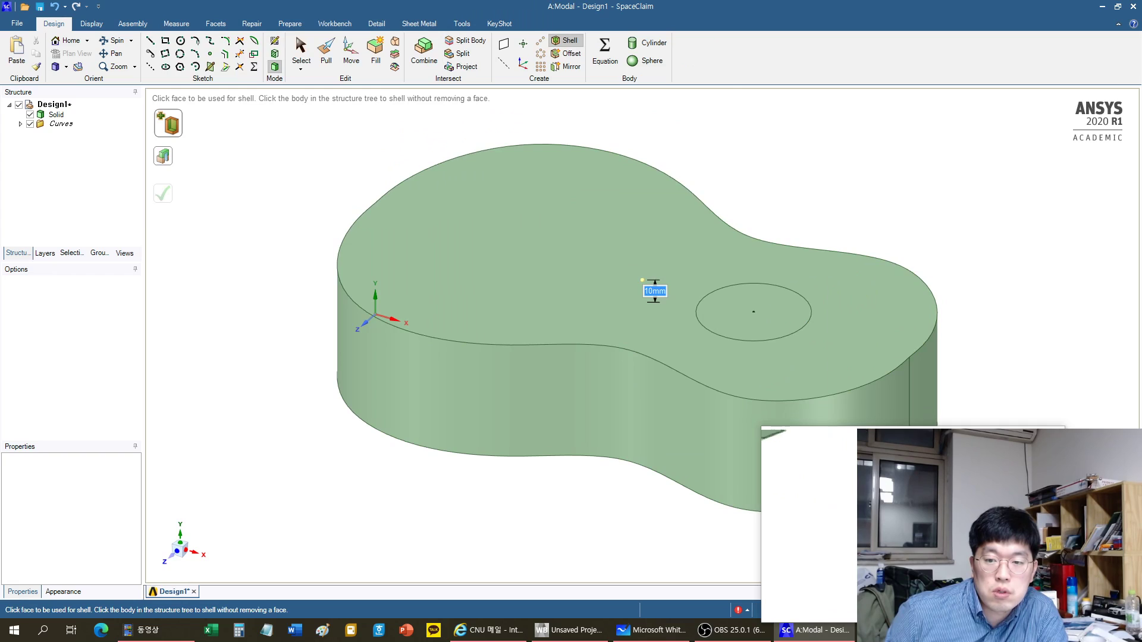
left_click(623, 280)
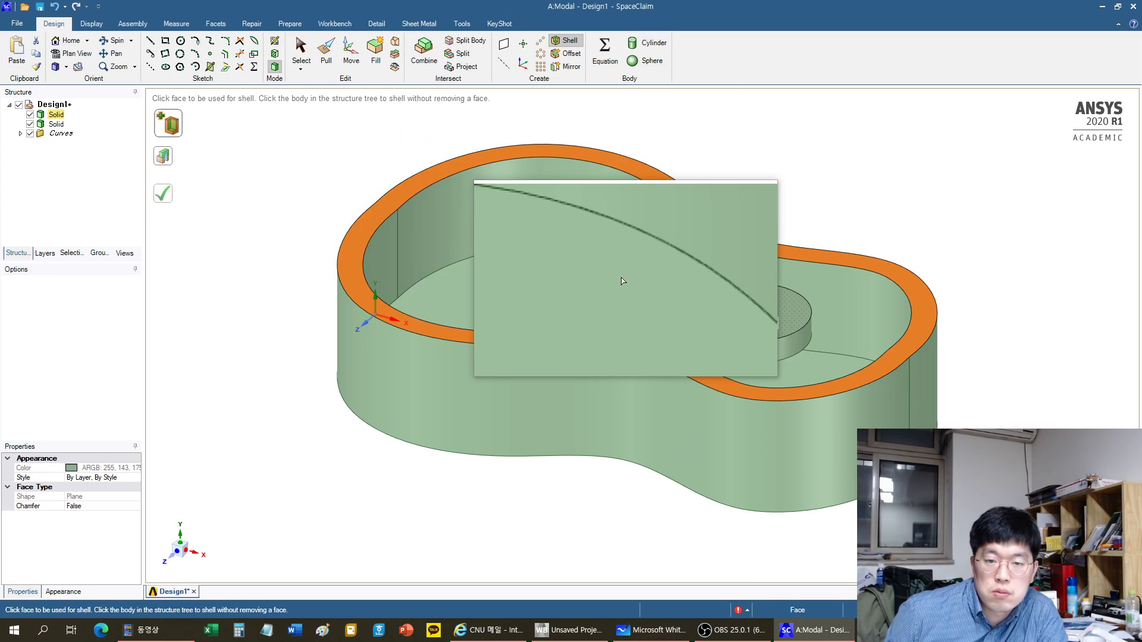
left_click(673, 443)
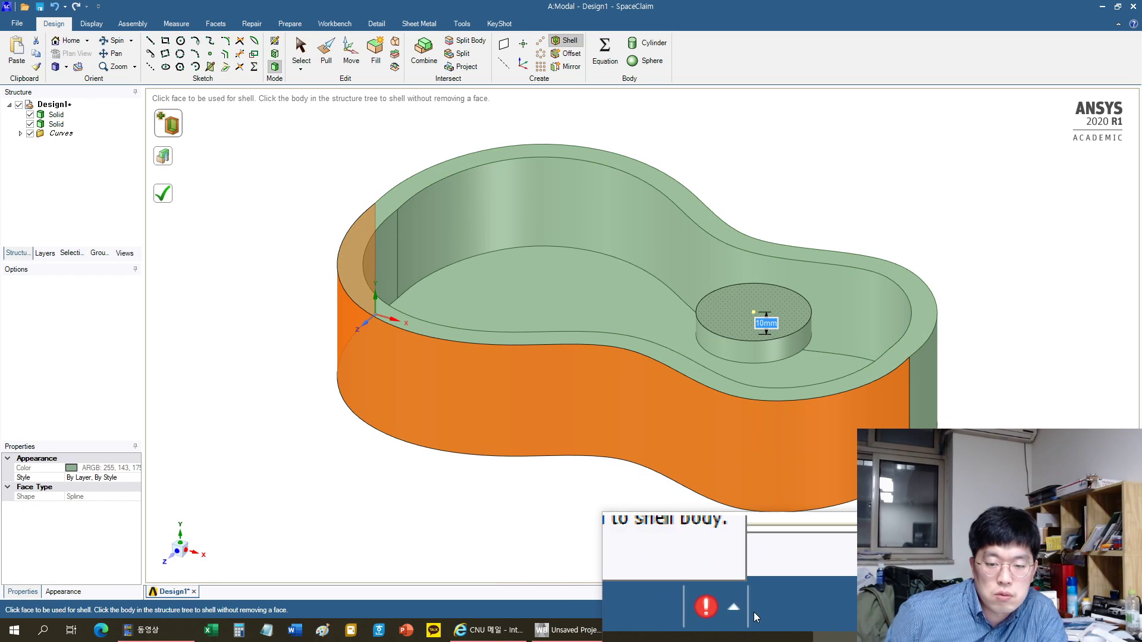
key("ctrl+z")
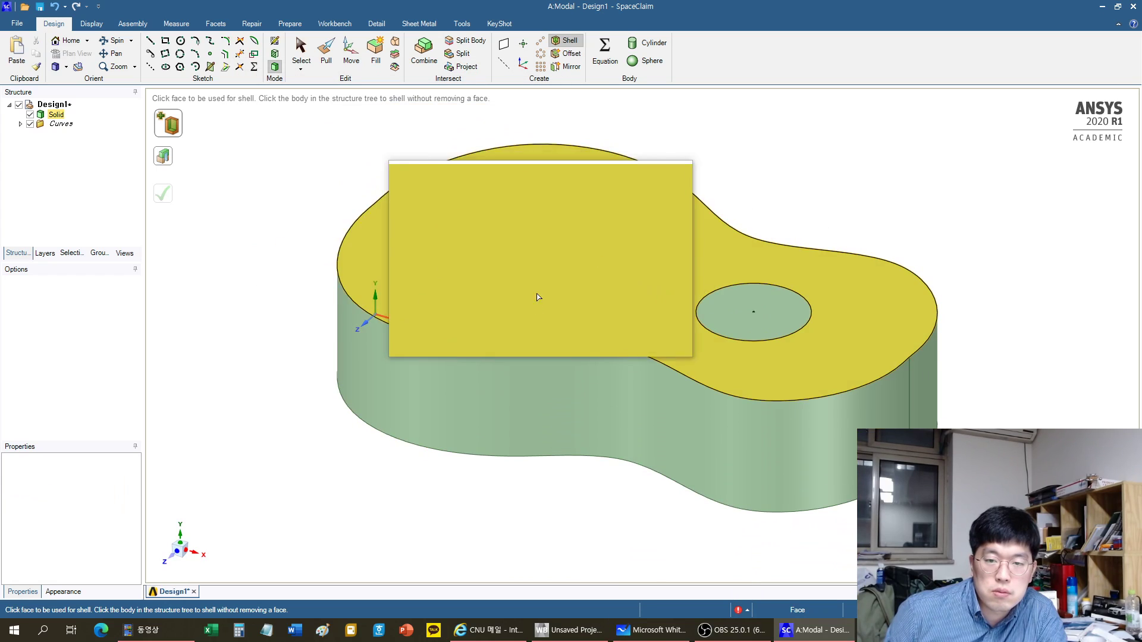
- Shell the guitar body to a 3 mm wall thickness, removing the circular sound hole face
left_click(586, 388)
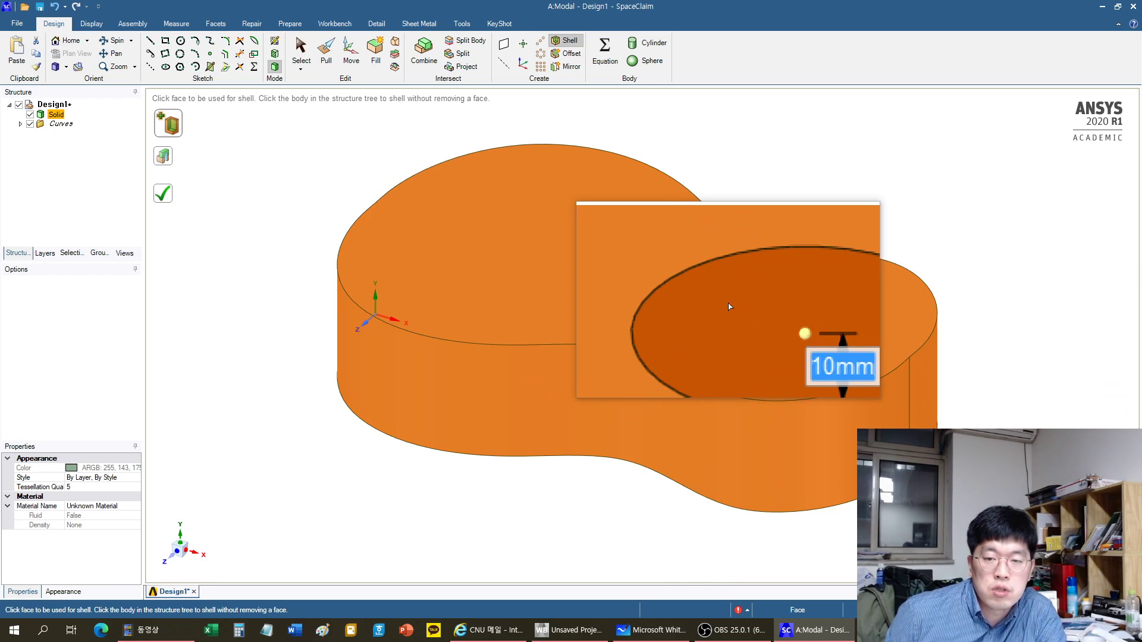
left_click(730, 306)
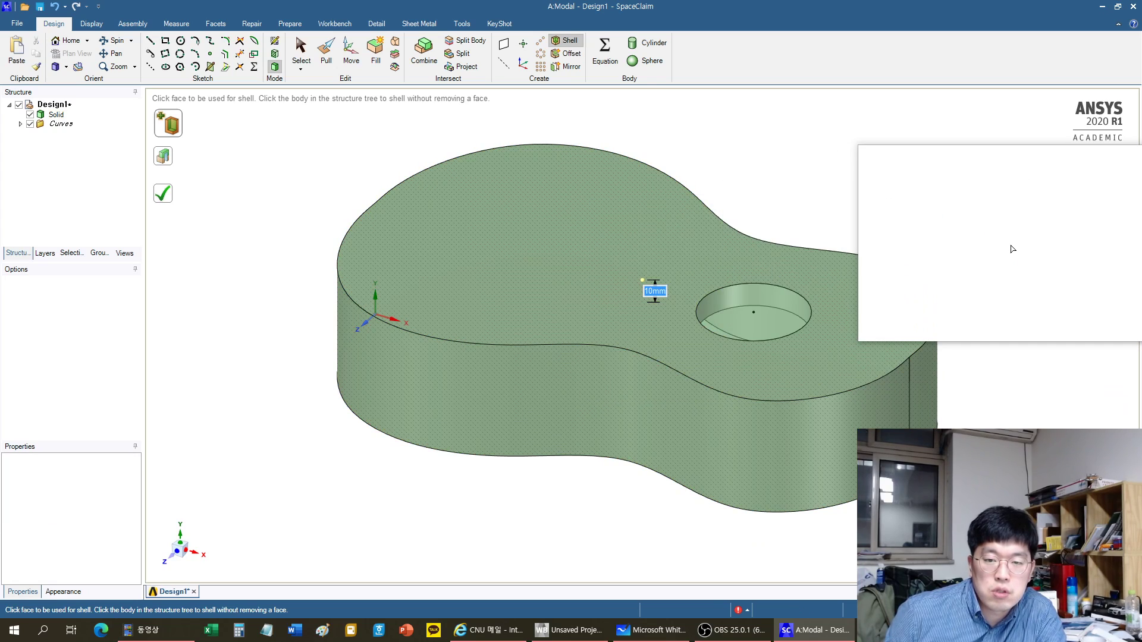
middle_click_drag(1013, 248, 991, 273)
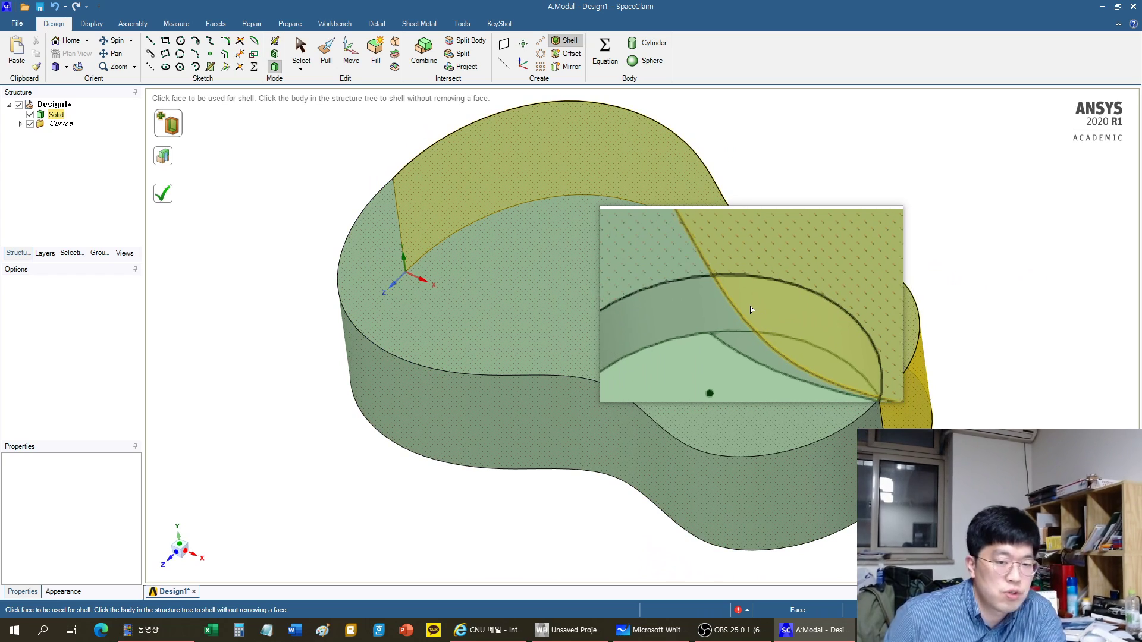
left_click(747, 312)
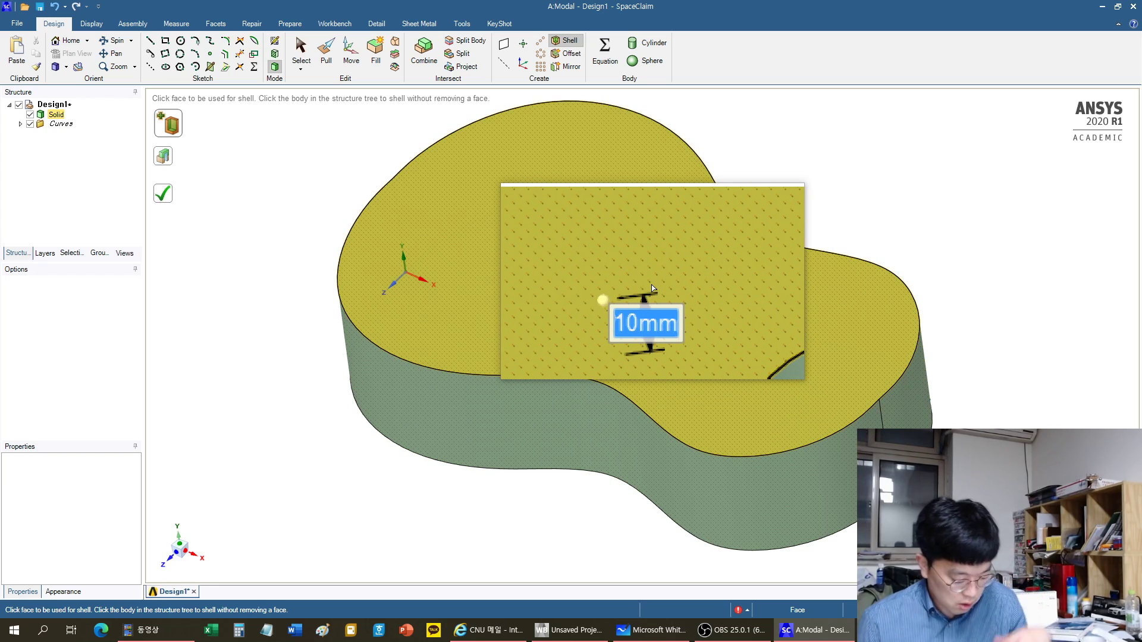
type("3")
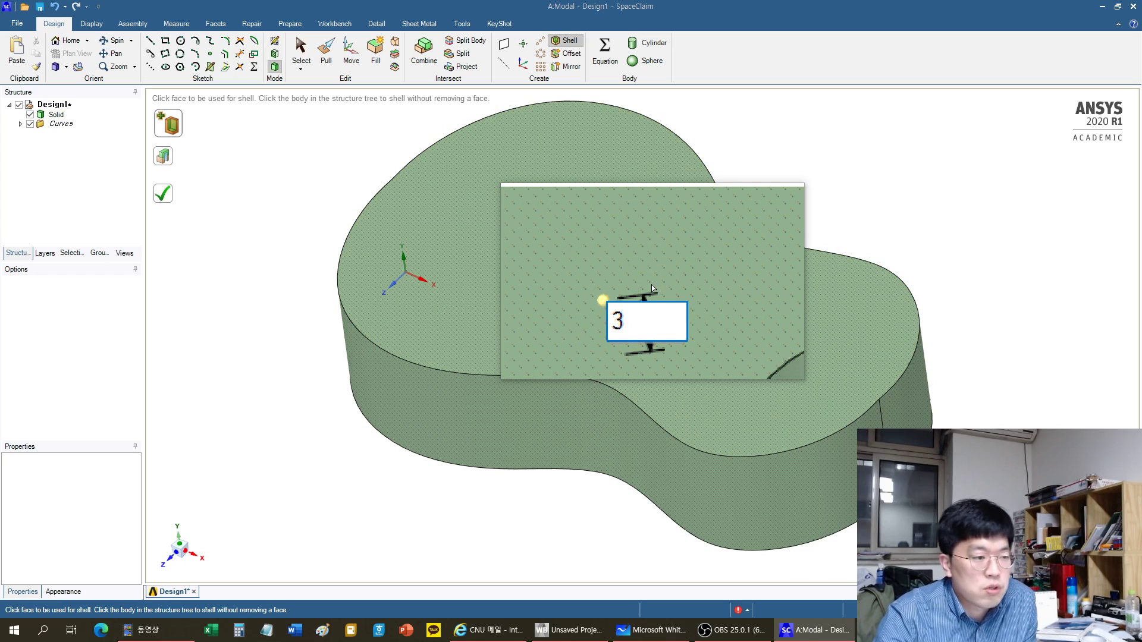
key("Return")
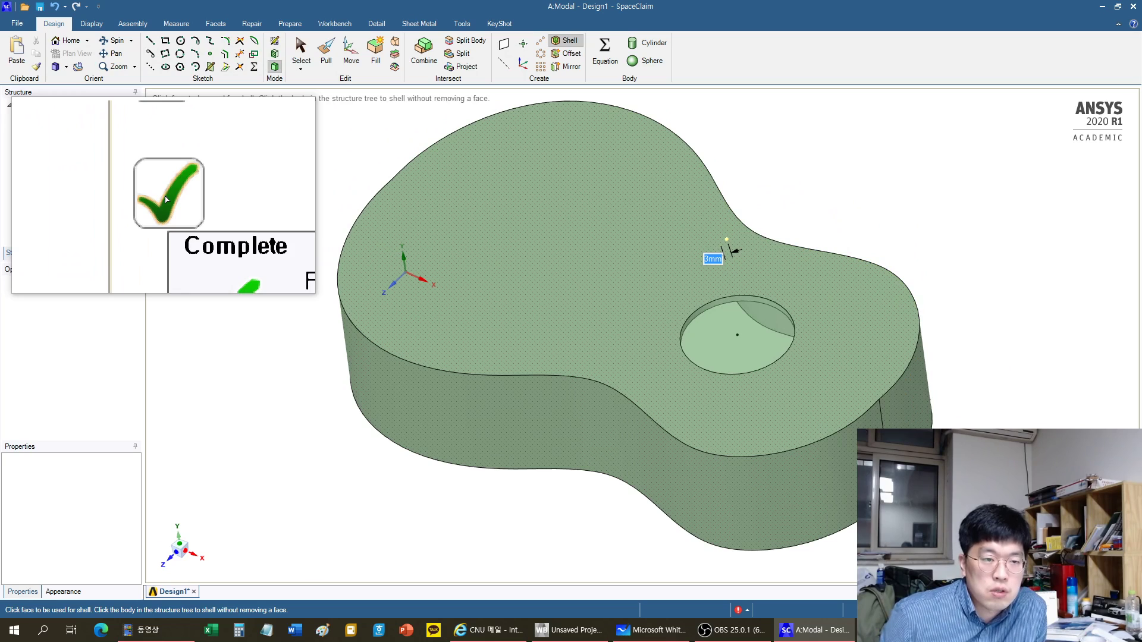
left_click(164, 197)
- Create midsurfaces of the shelled solid by searching for face pairs in the 0 to 5 mm thickness range
mouse_move(1073, 409)
middle_mouse_down()
mouse_move(1068, 457)
mouse_move(946, 476)
mouse_move(1050, 416)
mouse_move(1065, 391)
mouse_move(1026, 437)
mouse_move(1069, 372)
mouse_move(1096, 397)
mouse_move(1065, 423)
middle_mouse_up()
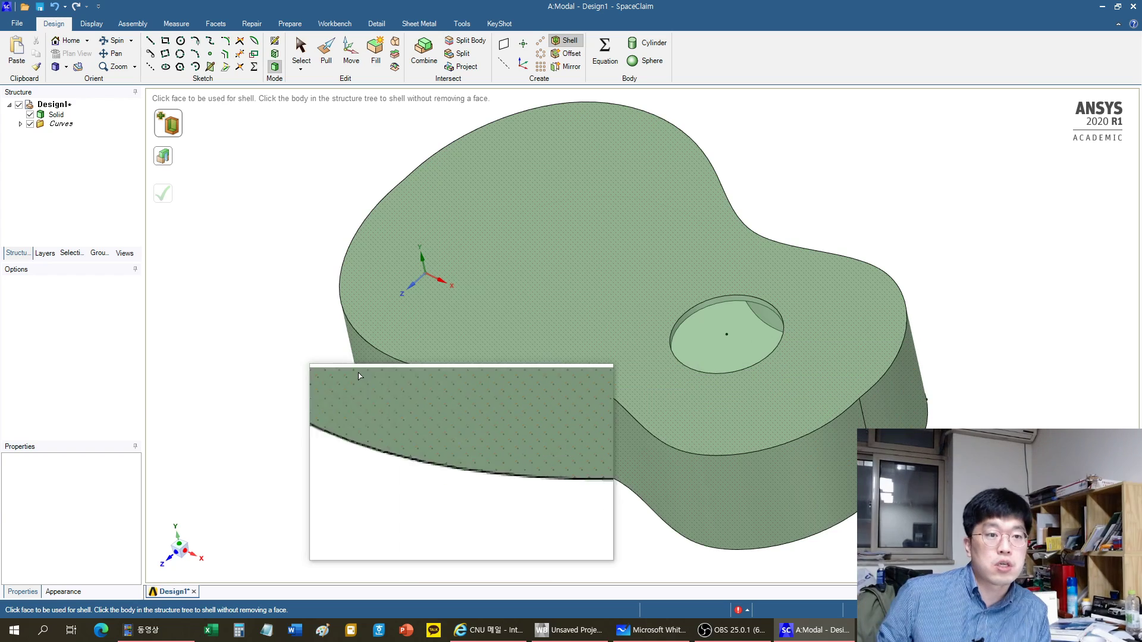
left_click(289, 23)
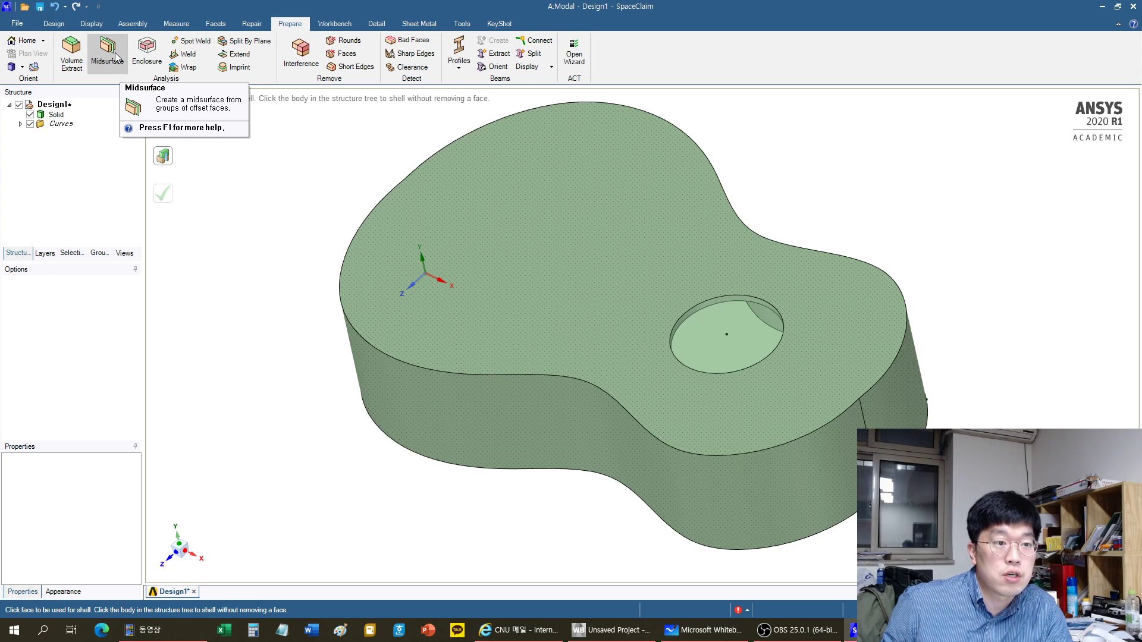
left_click(117, 56)
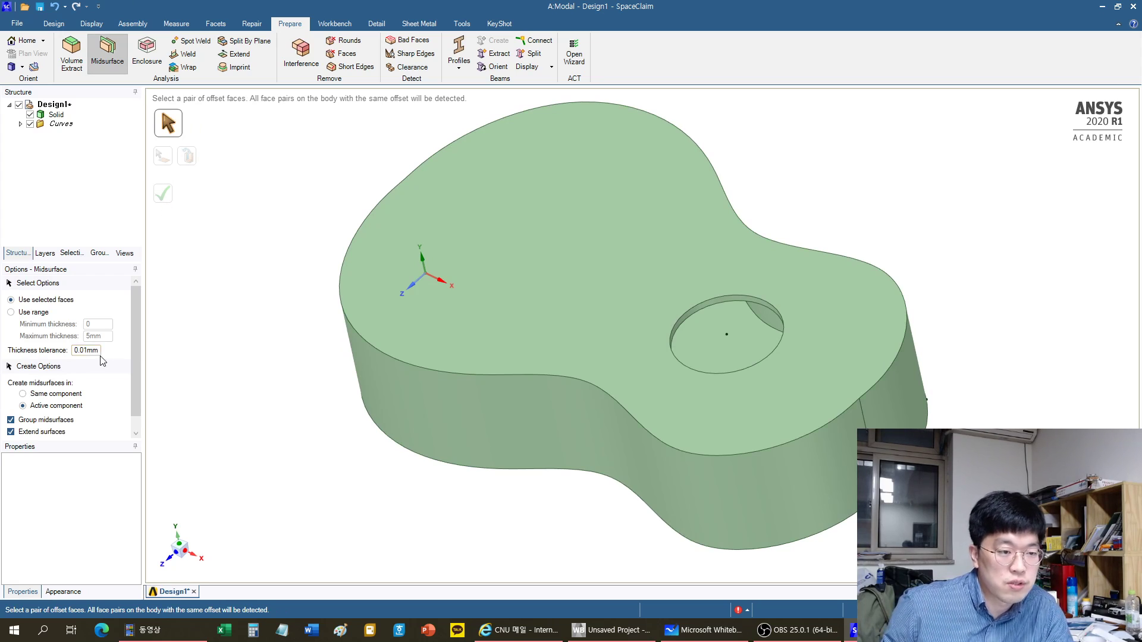
left_click(12, 313)
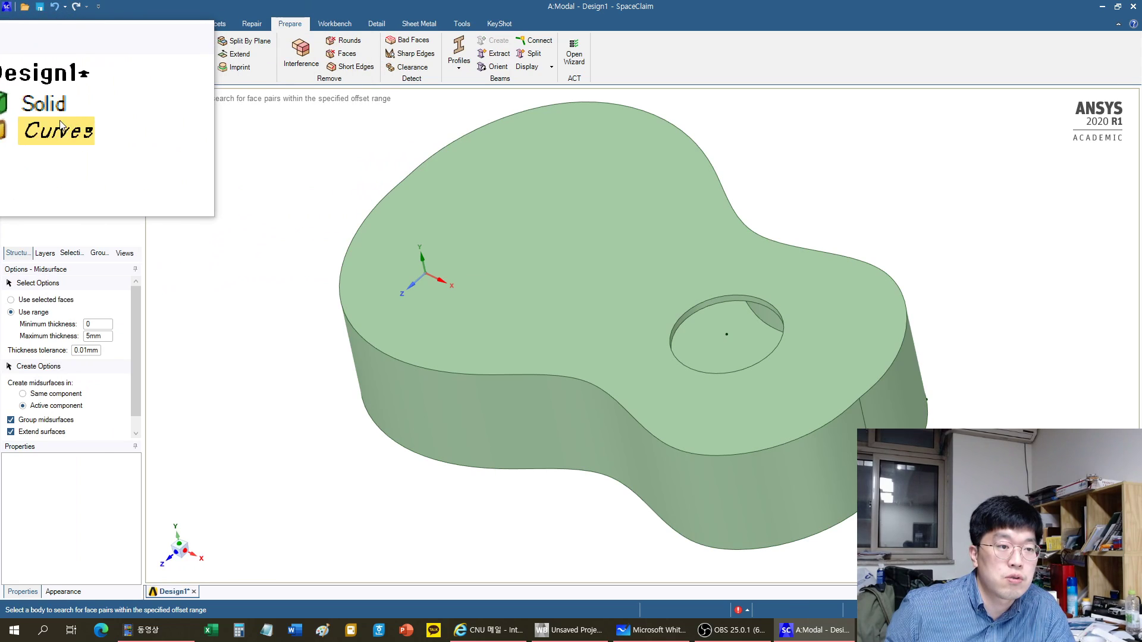
left_click(53, 121)
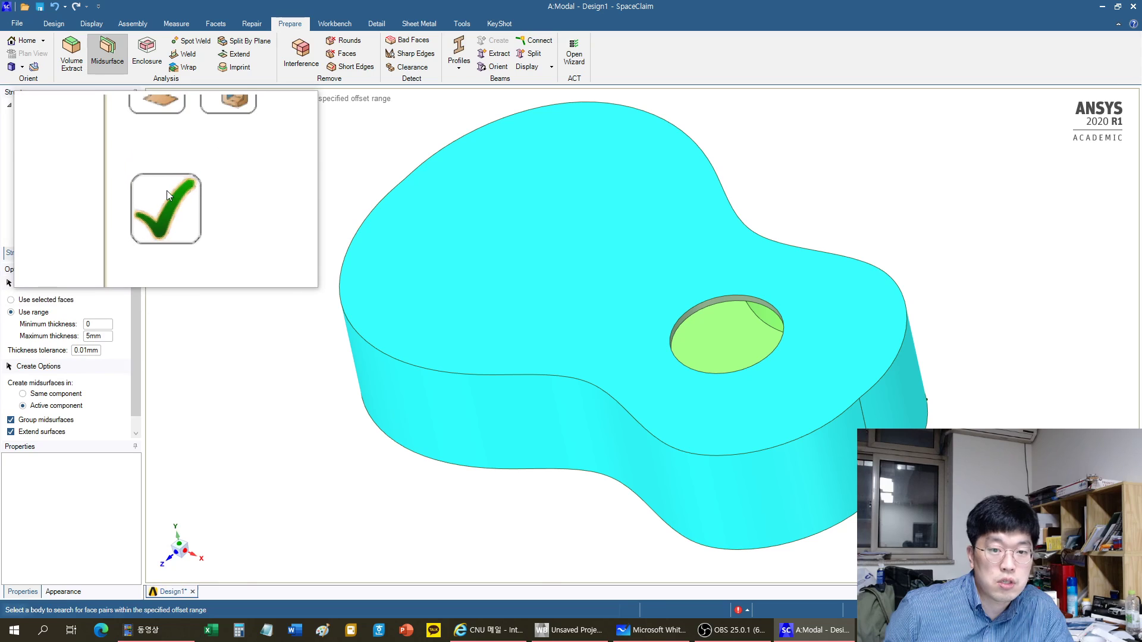
left_click(164, 191)
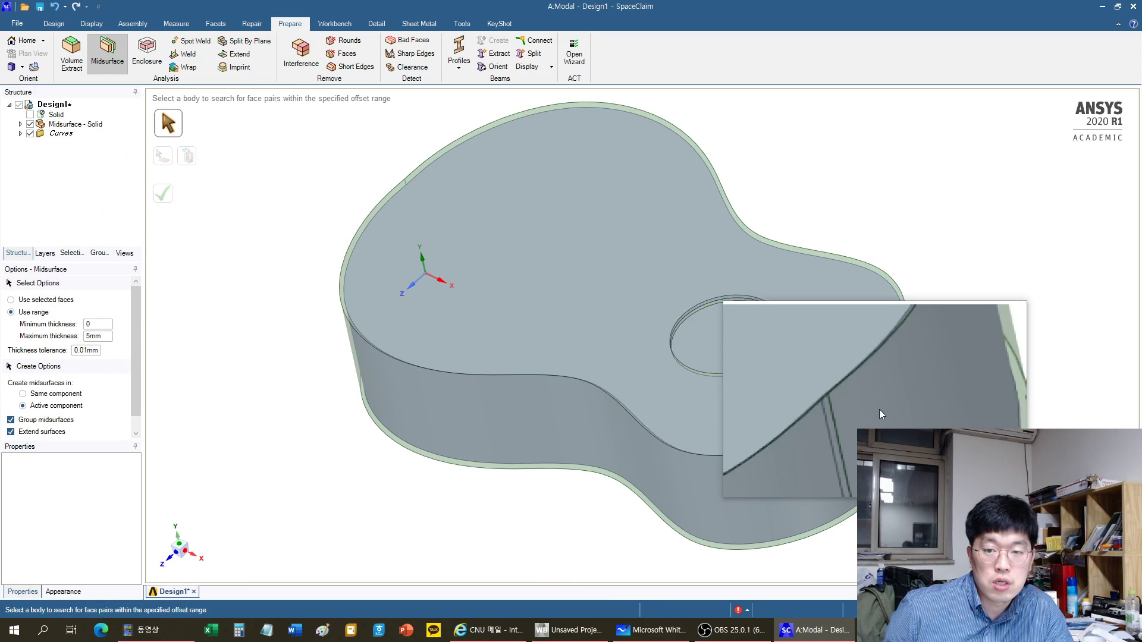
- Examine how the midsurfaces sit within the shelled walls, especially around the sound hole and outer edges
middle_click_drag(836, 421, 897, 360)
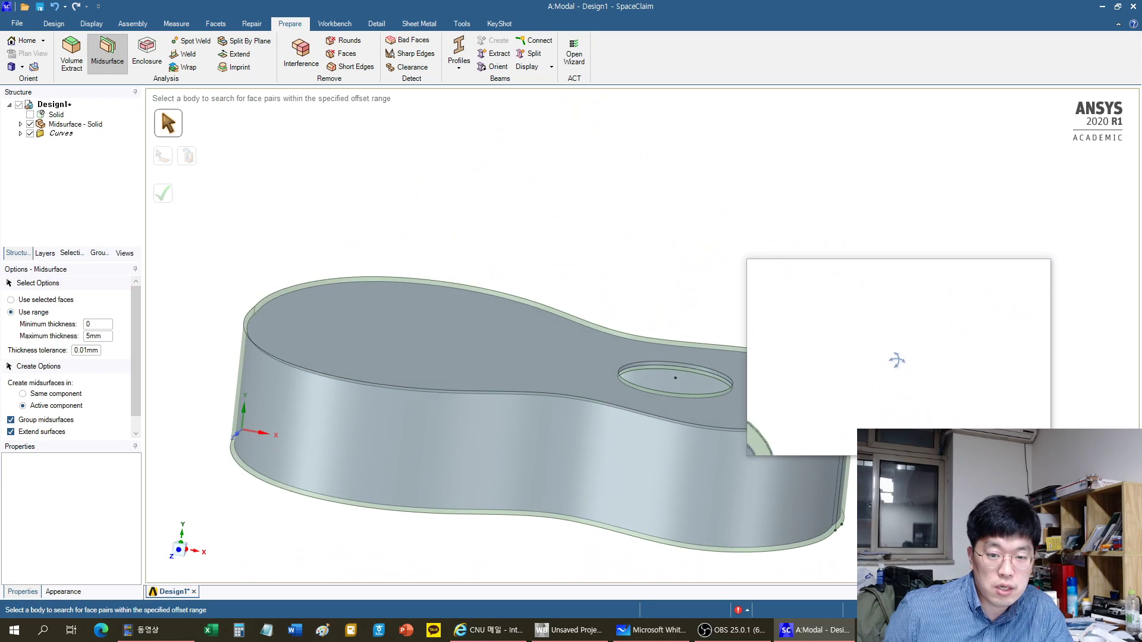
scroll(646, 365, "up", 8)
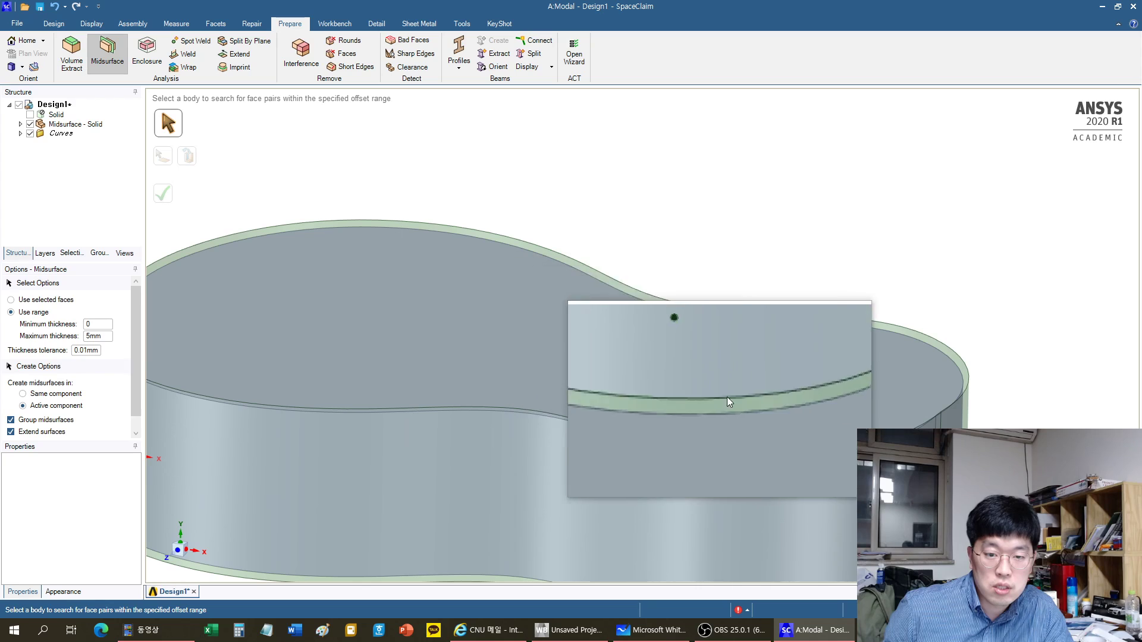
middle_click_drag(742, 382, 770, 271)
scroll(767, 357, "down", 5)
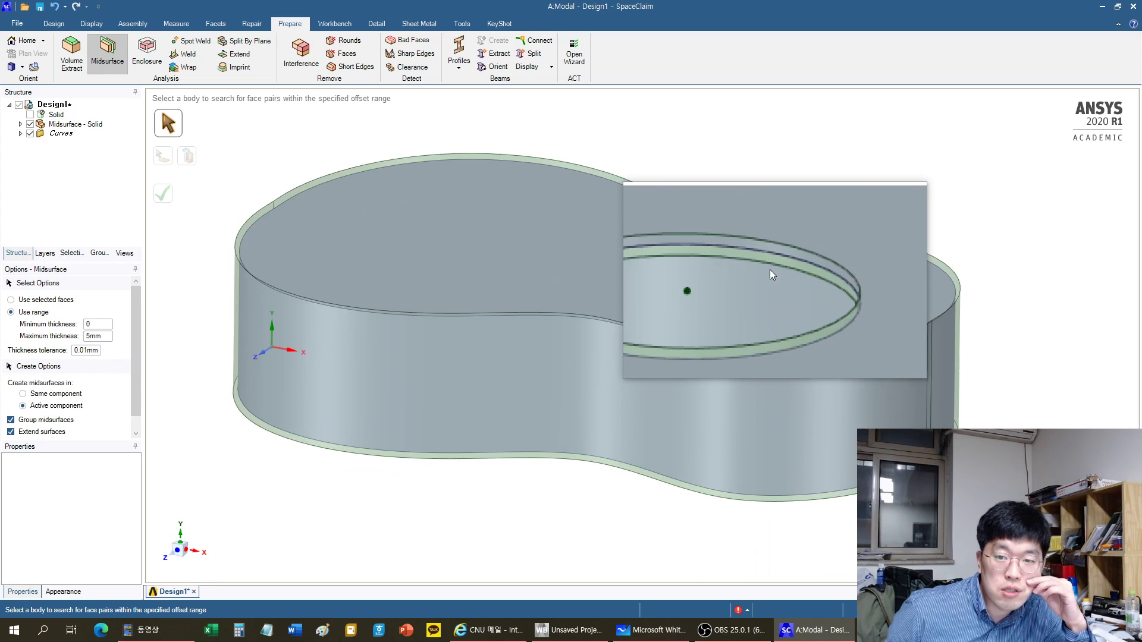
scroll(770, 271, "up", 3)
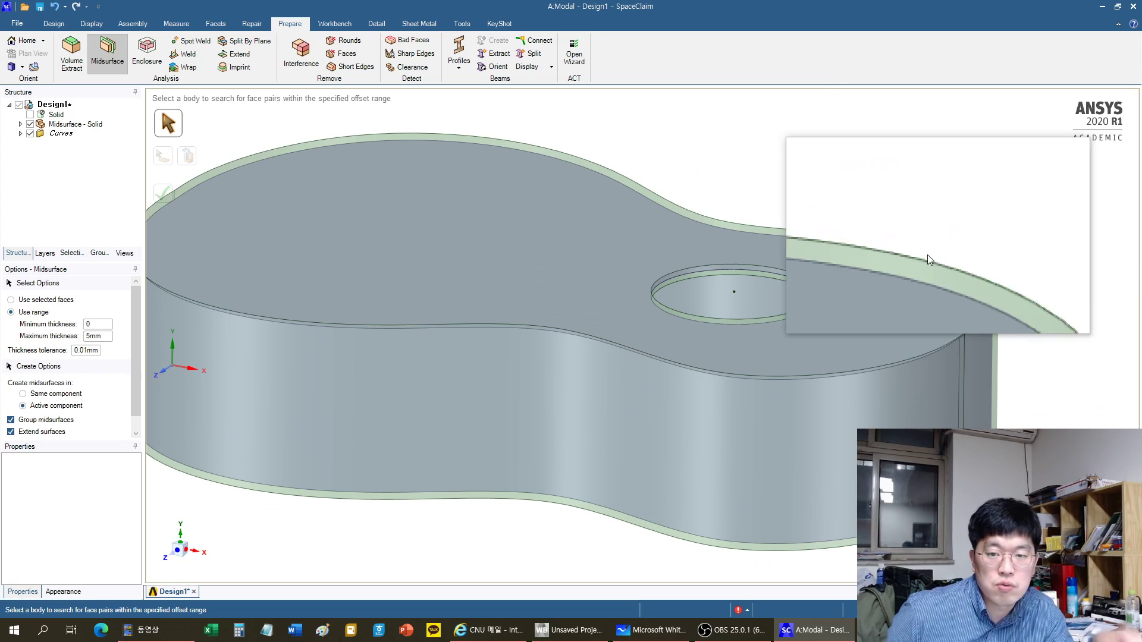
scroll(838, 302, "down", 1)
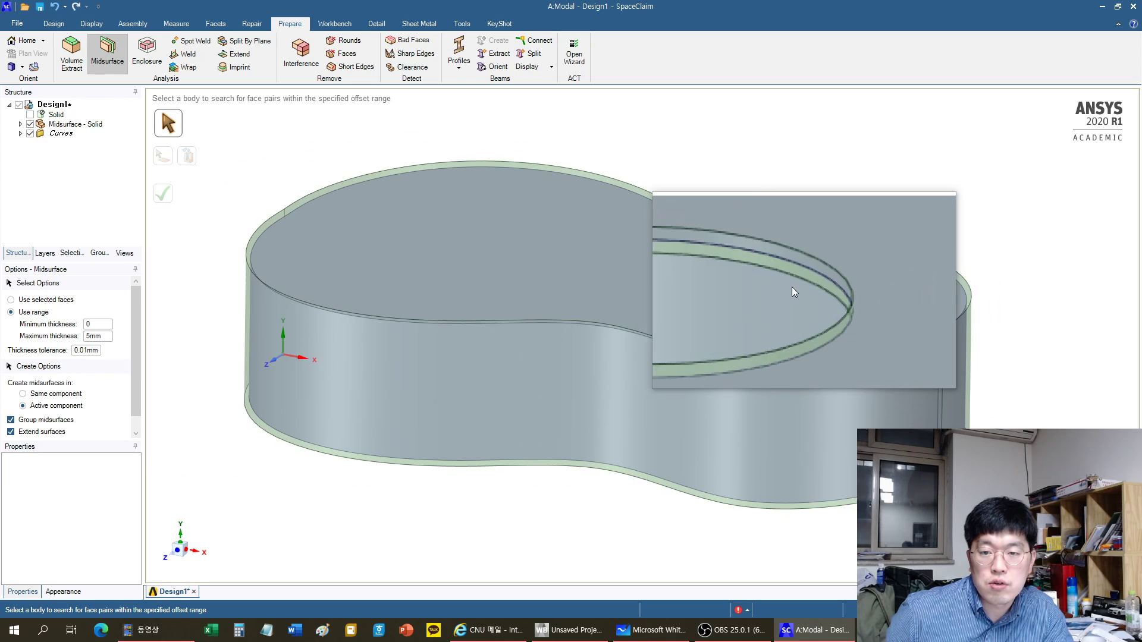
scroll(775, 276, "up", 1)
scroll(772, 273, "down", 1)
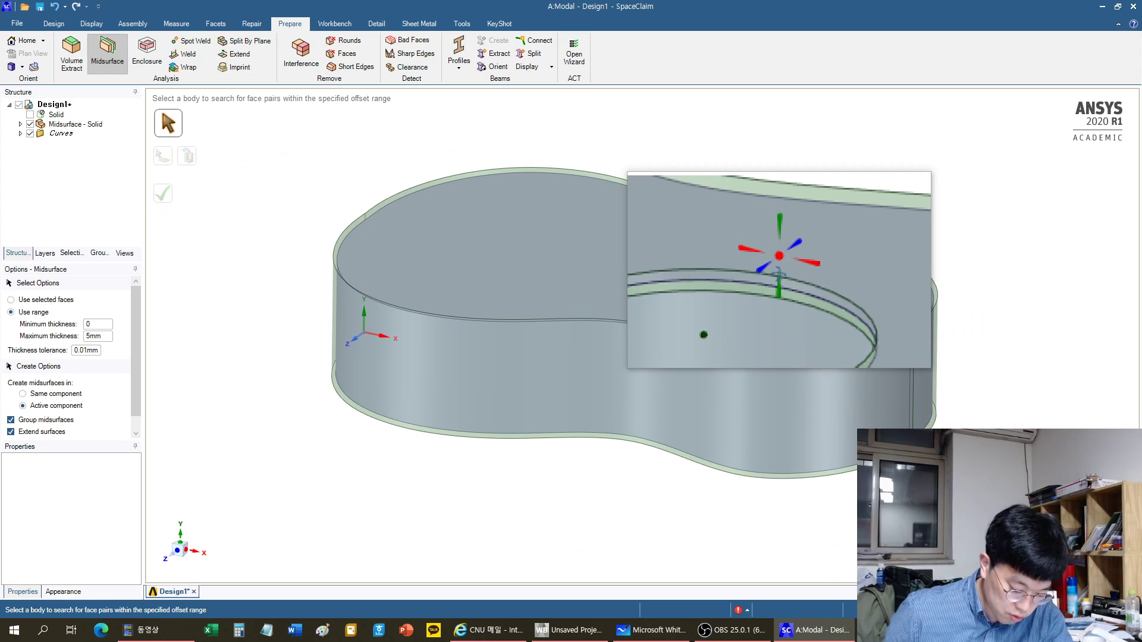
middle_click_drag(777, 273, 775, 302)
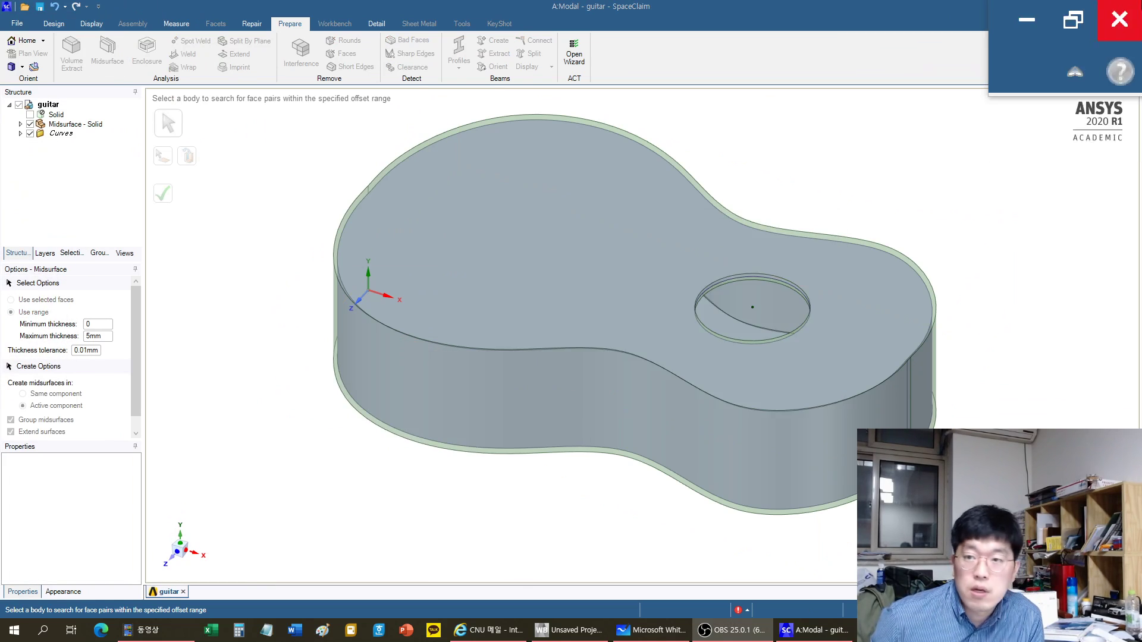
- Close SpaceClaim and open the modal system's Model in Mechanical, moving the Workbench project window out of the way
left_click(1132, 13)
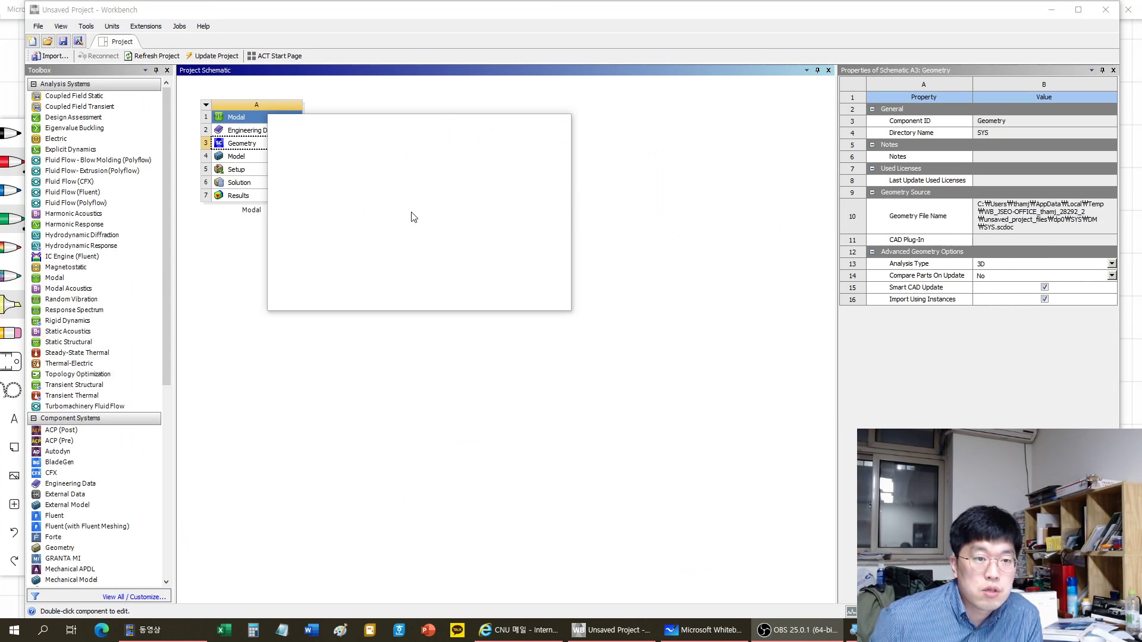
double_click(235, 160)
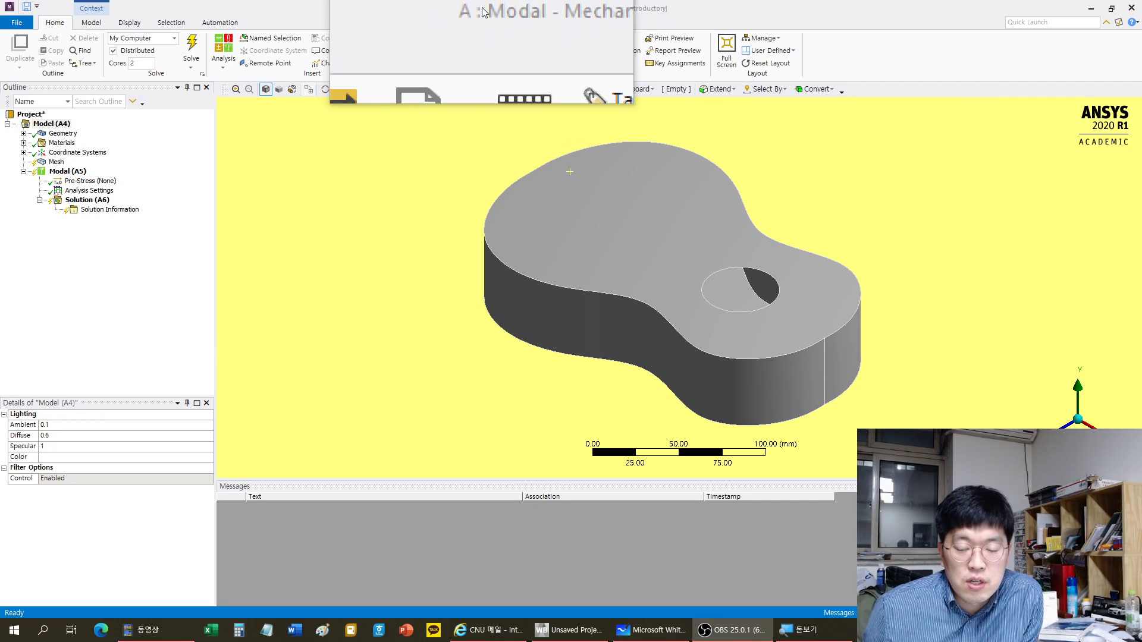
left_click(546, 630)
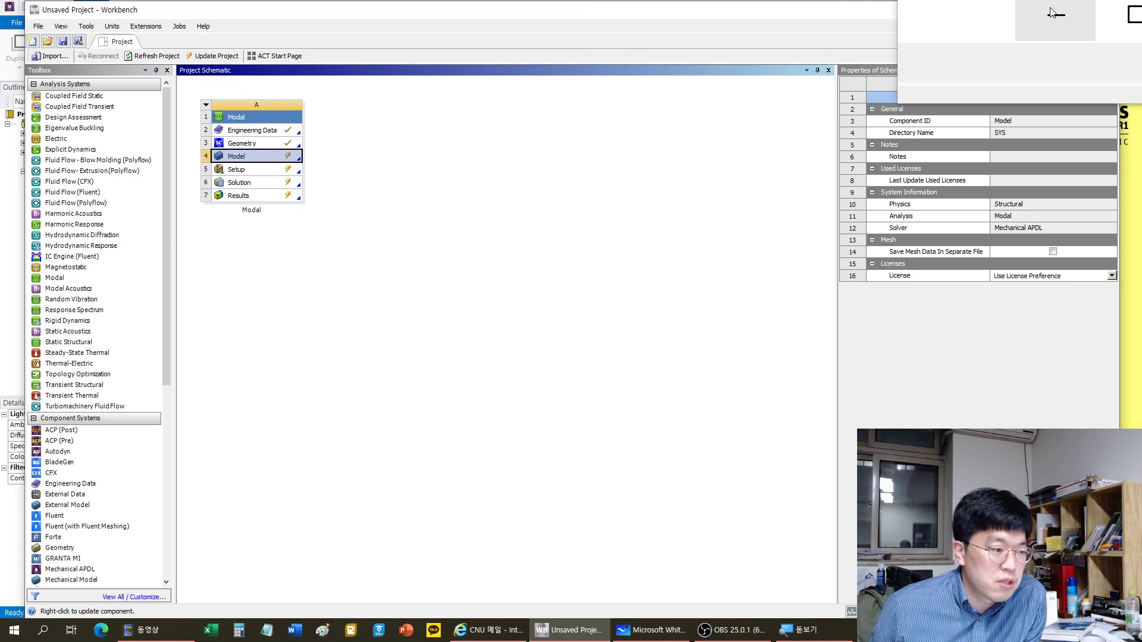
left_click(1092, 9)
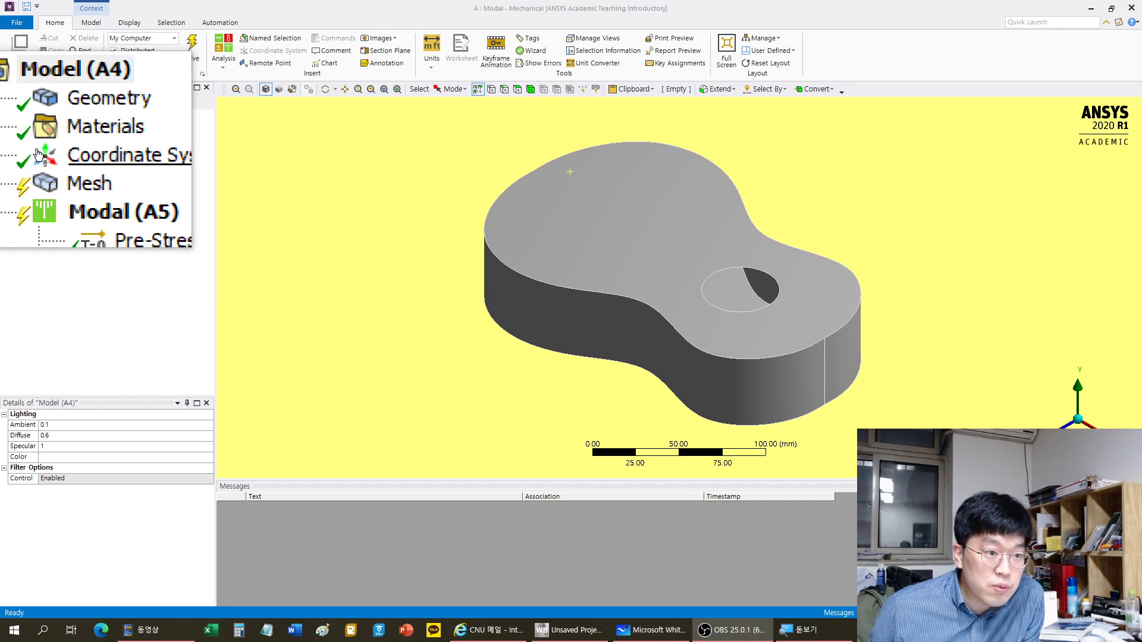
- Assign the wood material to the Midsurface1 body in the model's geometry
left_click(22, 133)
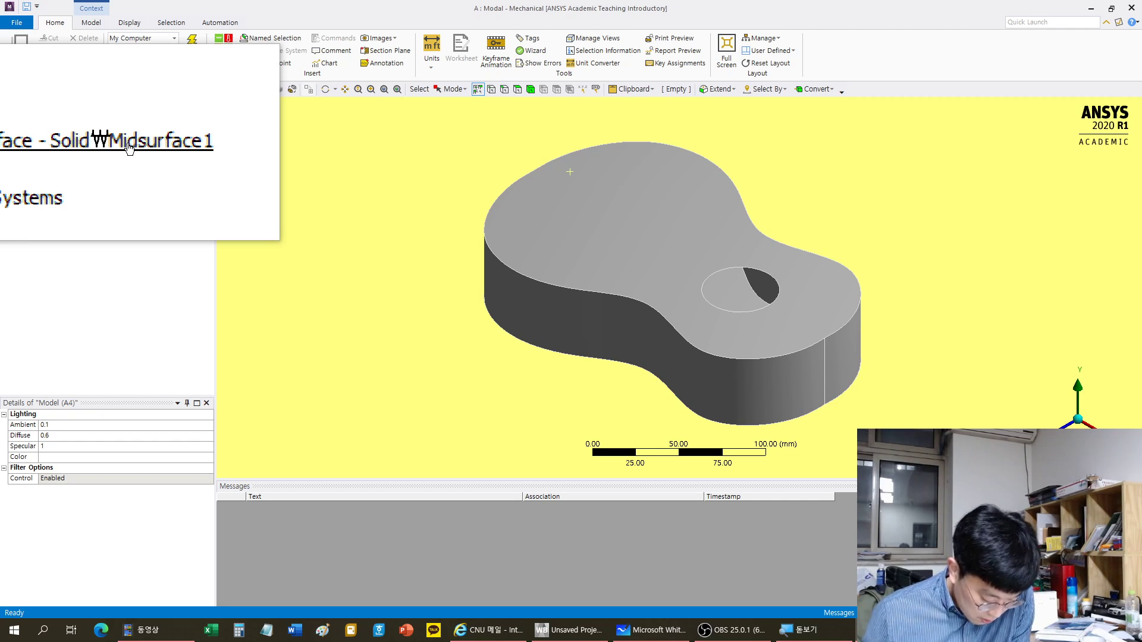
left_click(130, 149)
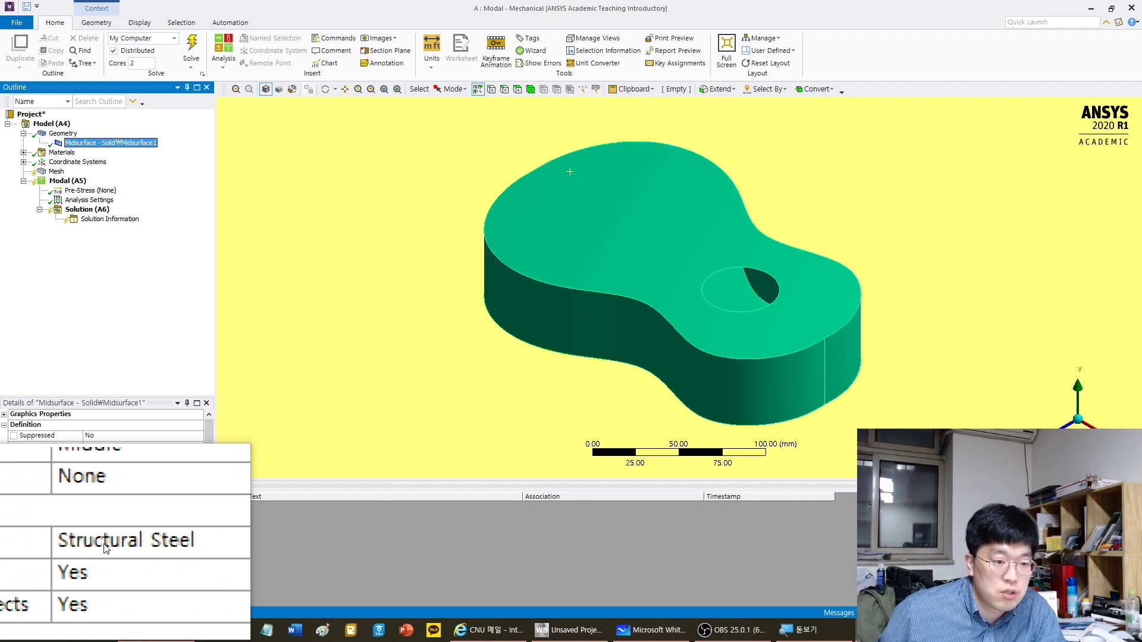
left_click(104, 546)
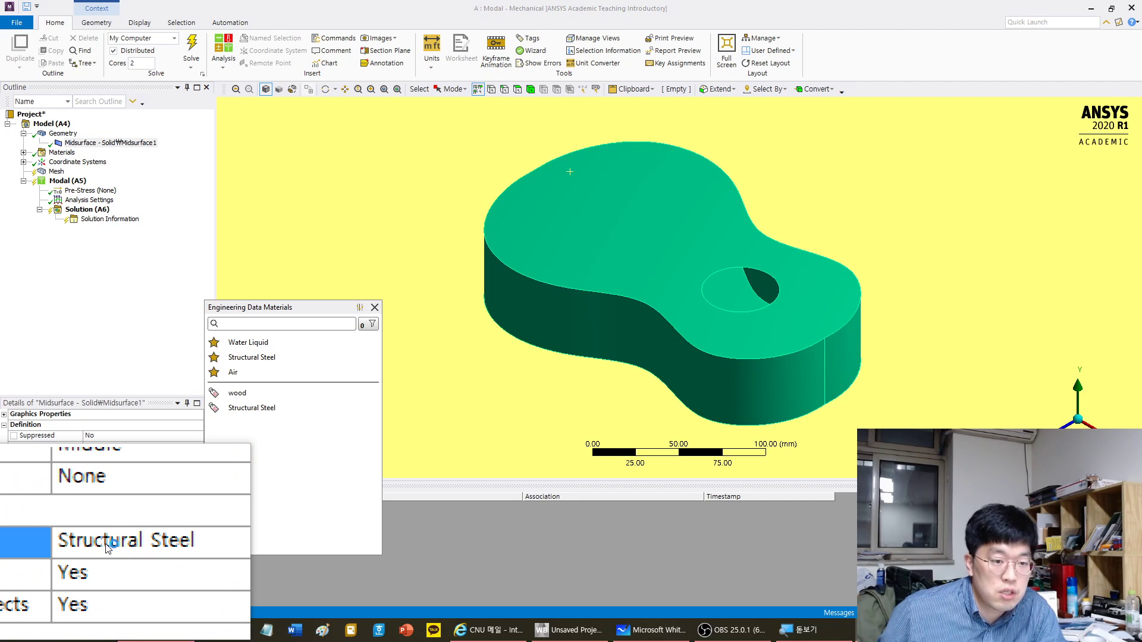
left_click(249, 402)
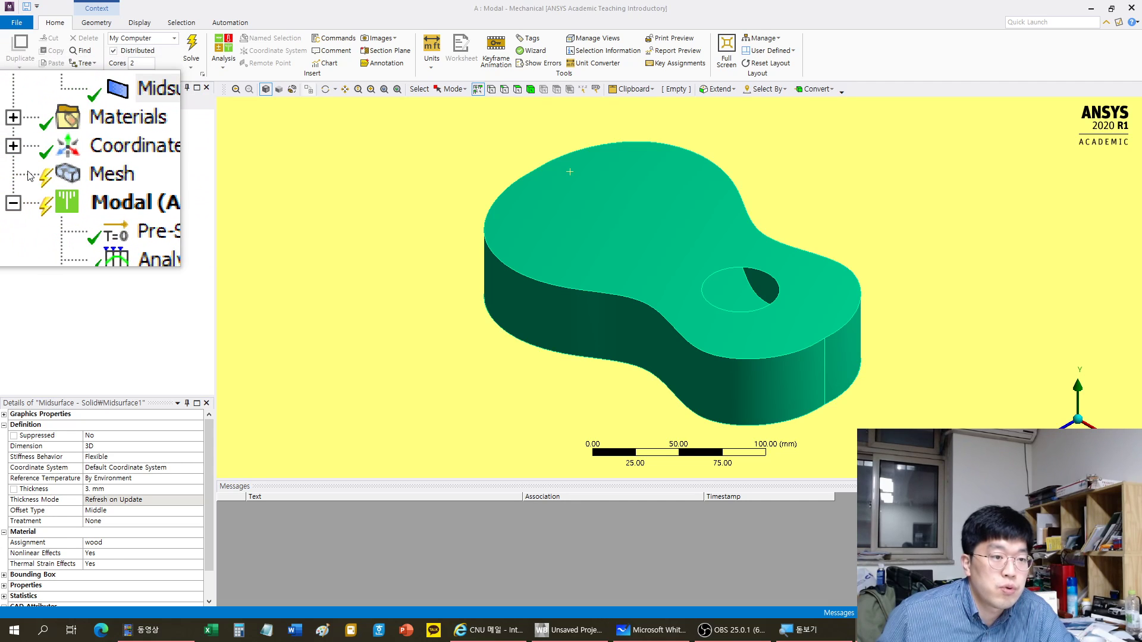
- Insert a sizing control under the model's mesh
left_click(54, 174)
right_click(57, 174)
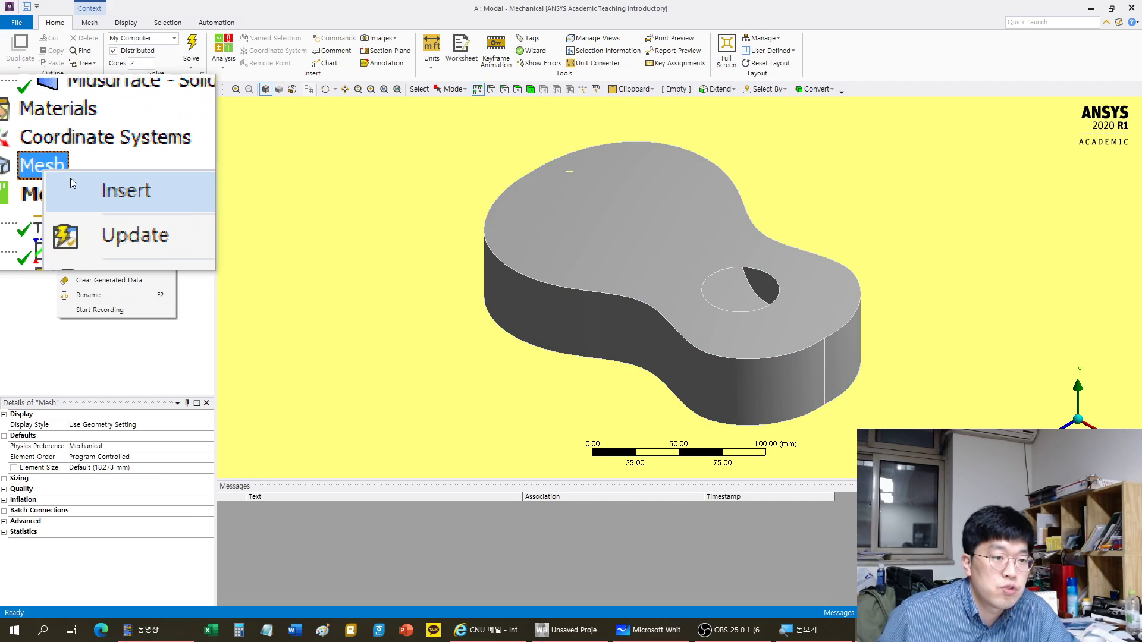
mouse_move(81, 186)
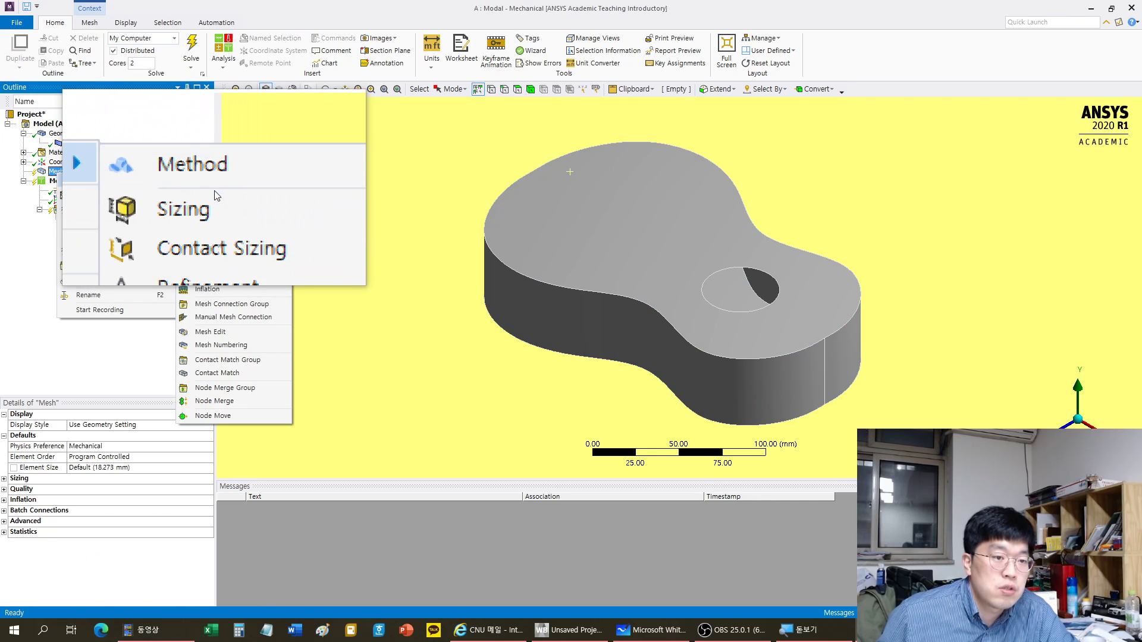
left_click(208, 196)
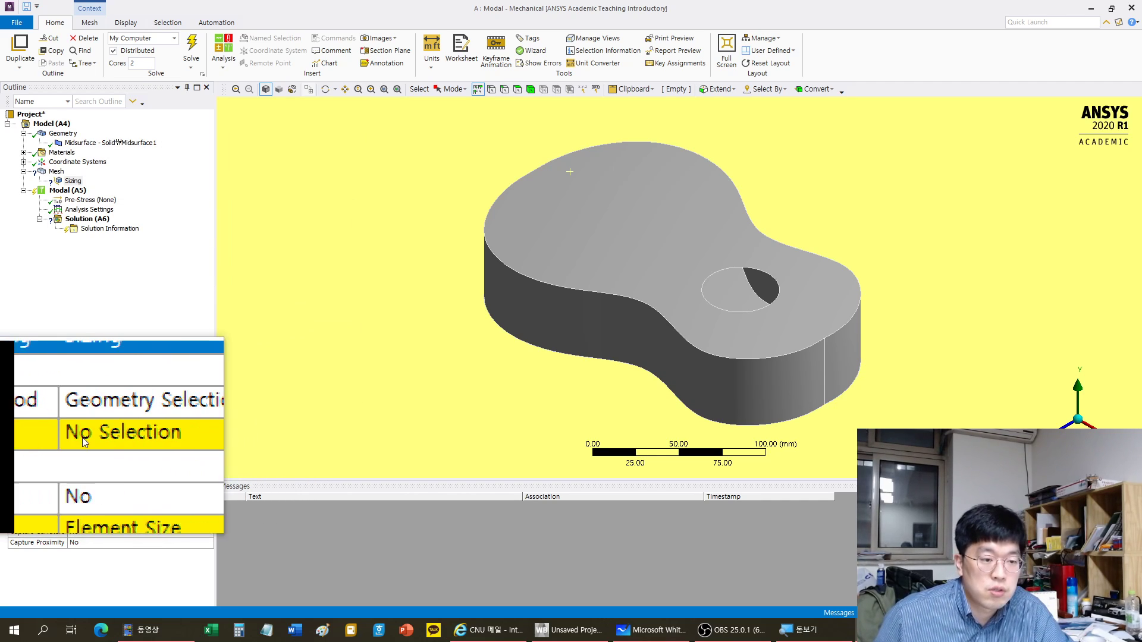
- Scope the mesh sizing to all four midsurface faces of the guitar body and set the element size to 5 mm
left_click(88, 438)
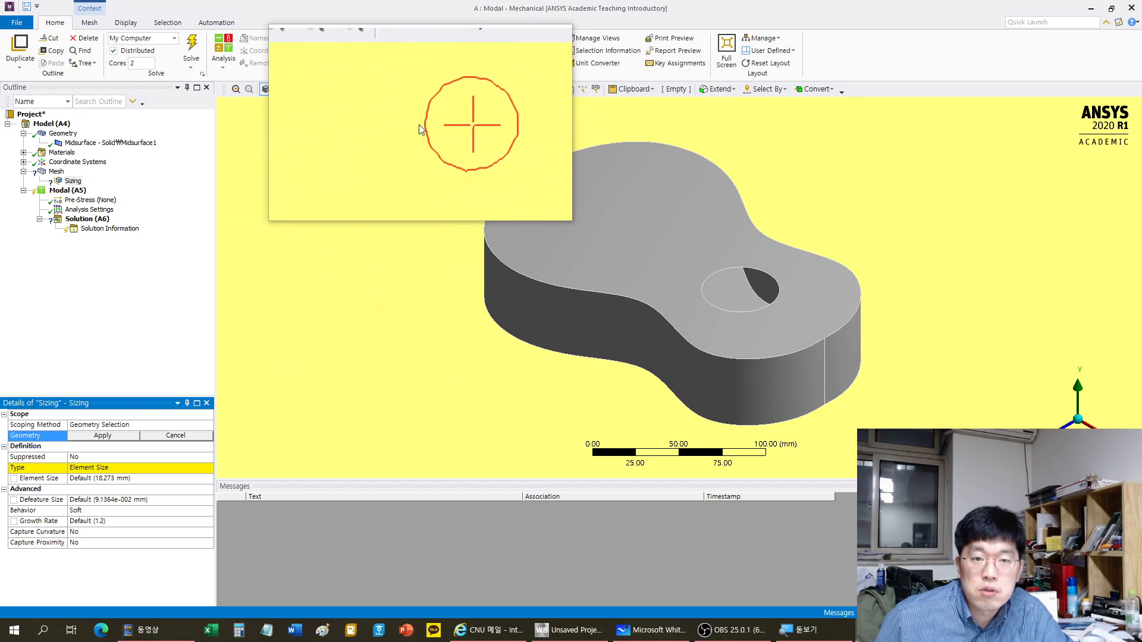
mouse_move(419, 125)
left_mouse_down()
mouse_move(582, 251)
mouse_move(896, 427)
left_mouse_up()
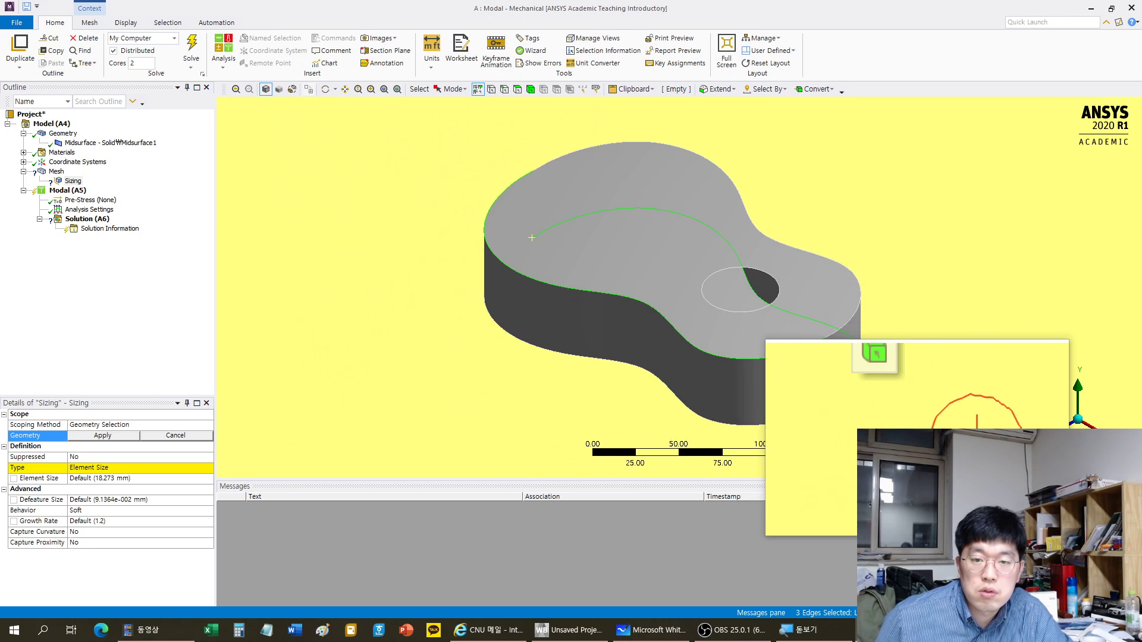
left_click(683, 222)
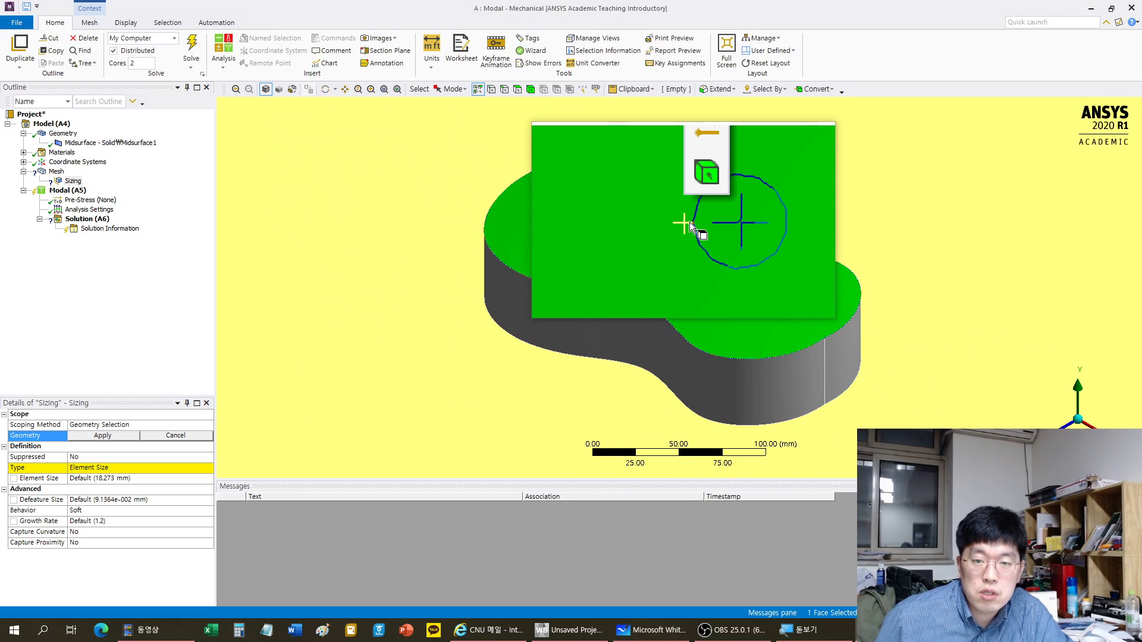
left_click(833, 363, "ctrl")
left_click(779, 364, "ctrl")
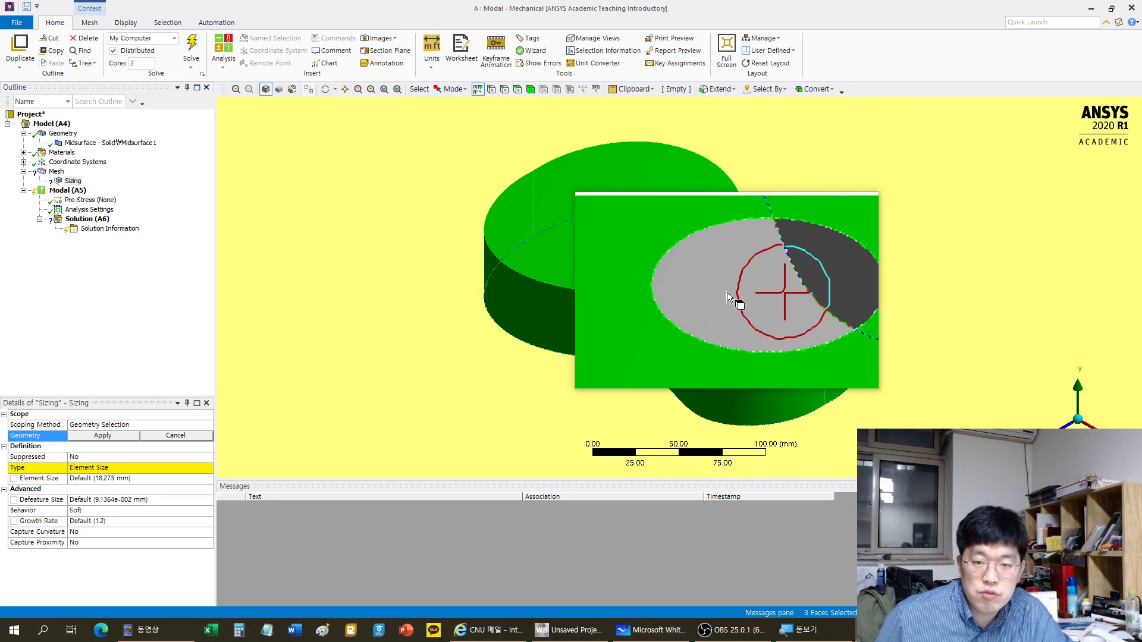
left_click(727, 293, "ctrl")
mouse_move(869, 415)
middle_mouse_down()
mouse_move(887, 306)
mouse_move(864, 427)
middle_mouse_up()
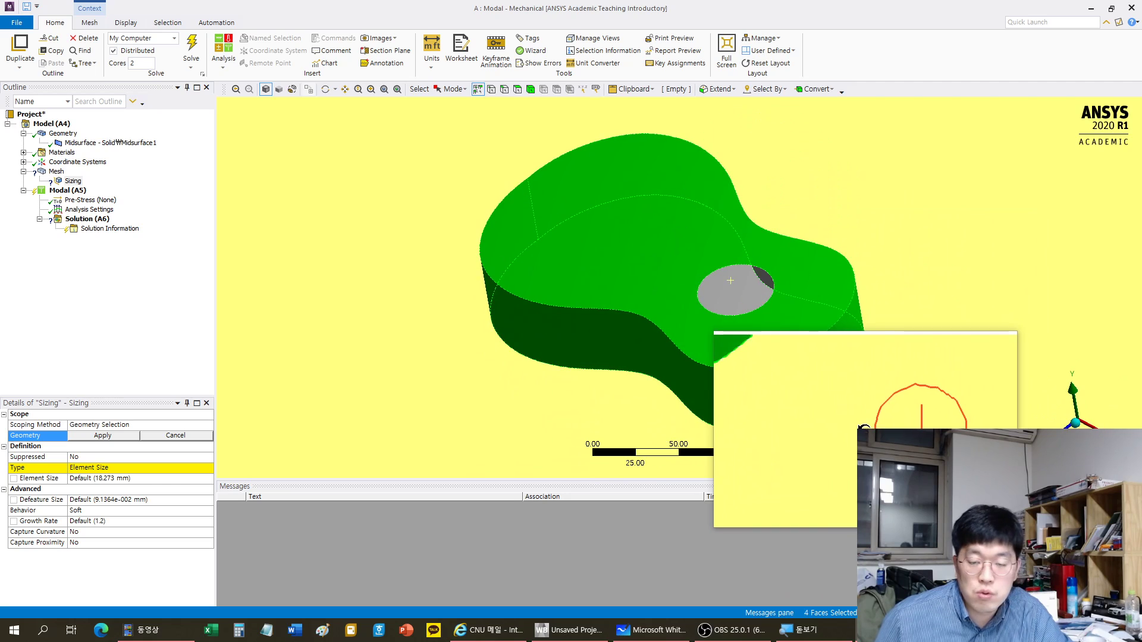
middle_click_drag(878, 346, 927, 302)
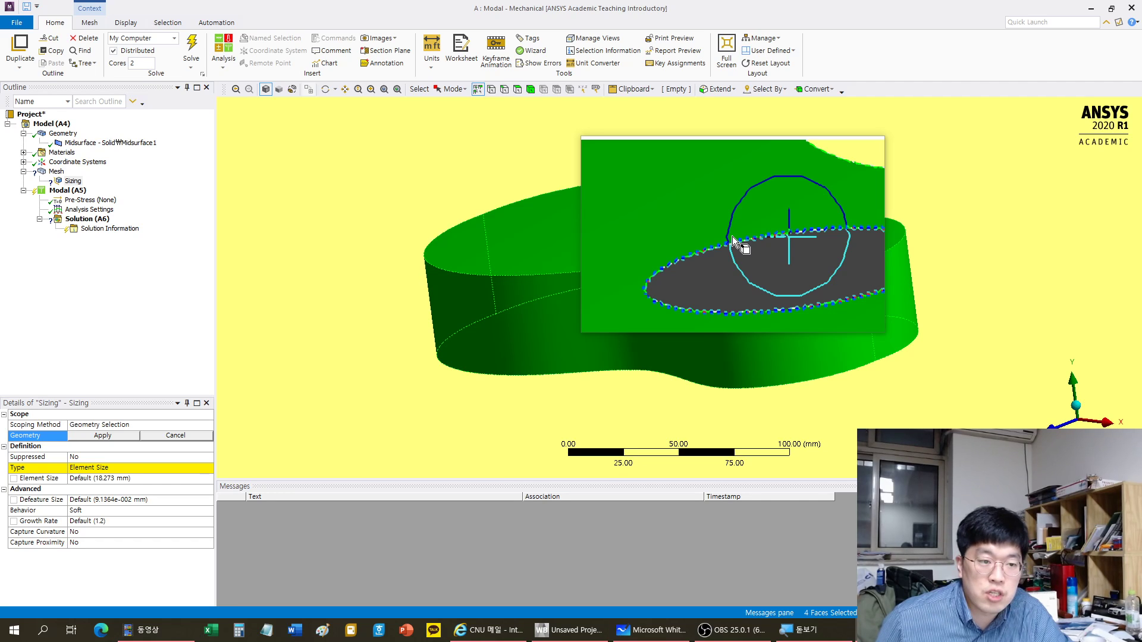
left_click(105, 438)
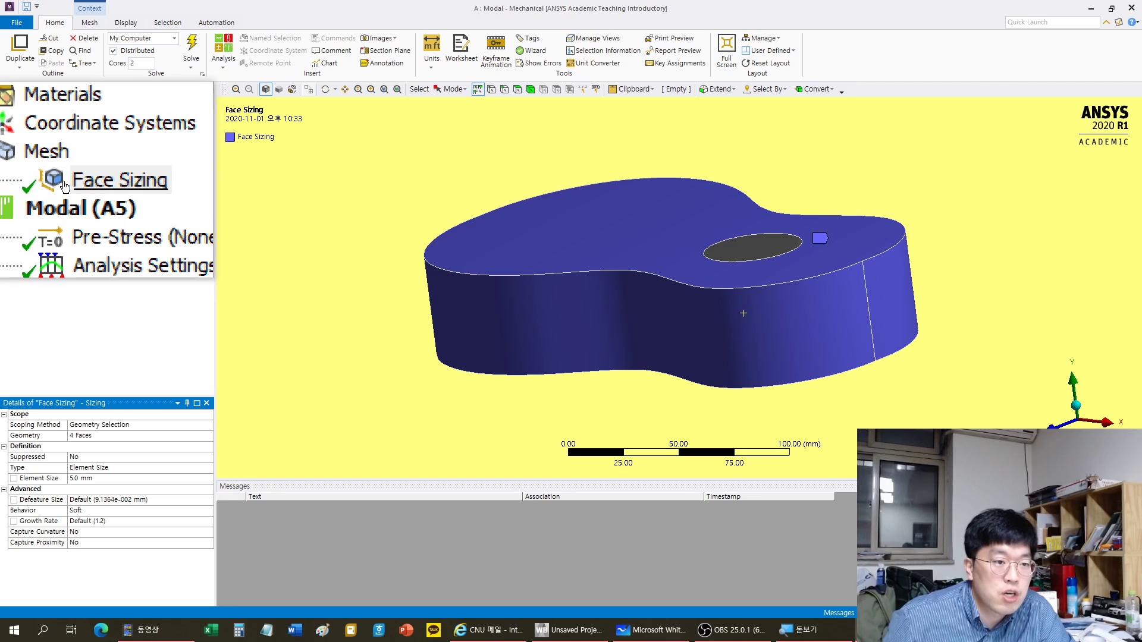
- Generate the mesh for the guitar body
left_click(56, 170)
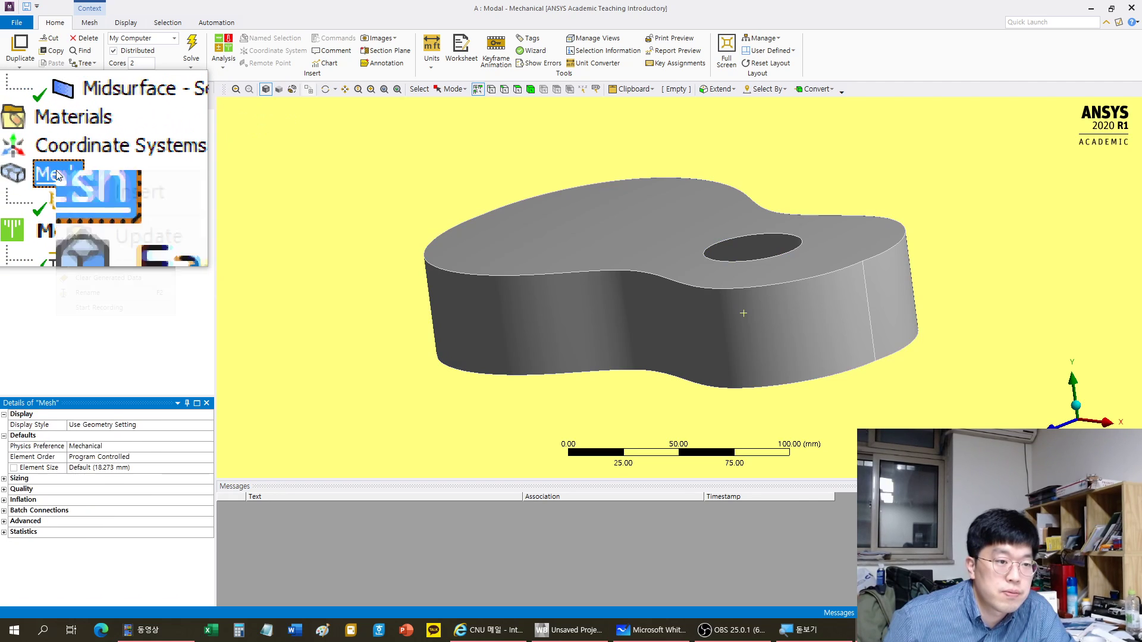
right_click(56, 171)
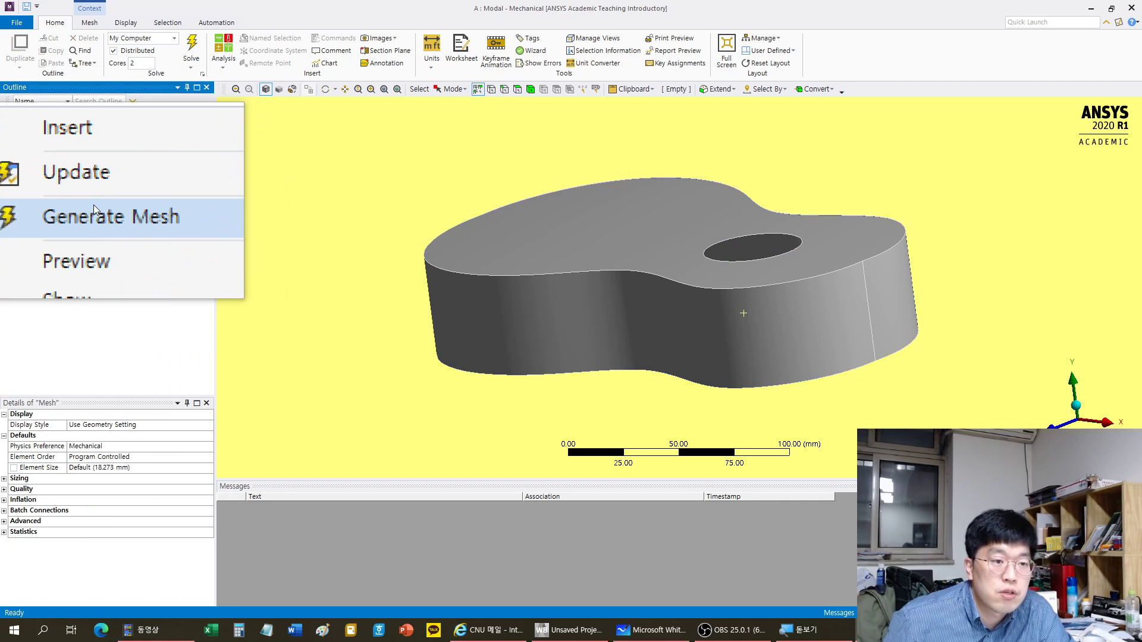
left_click(85, 202)
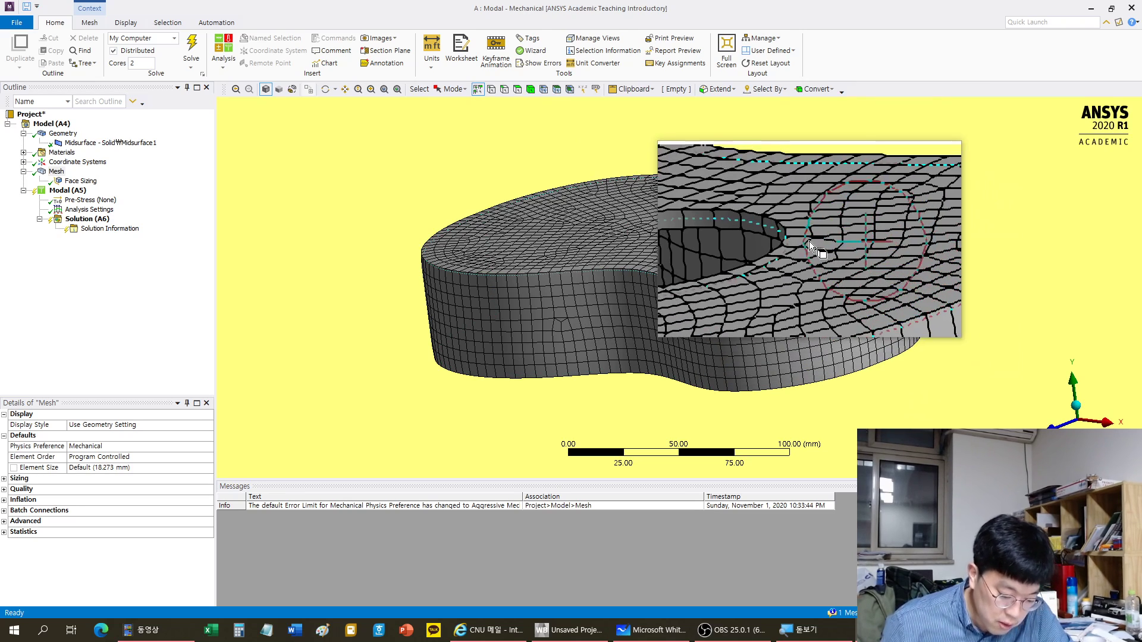
- Set the maximum number of modes to find to 10 in the modal analysis settings
middle_click_drag(798, 227, 613, 201)
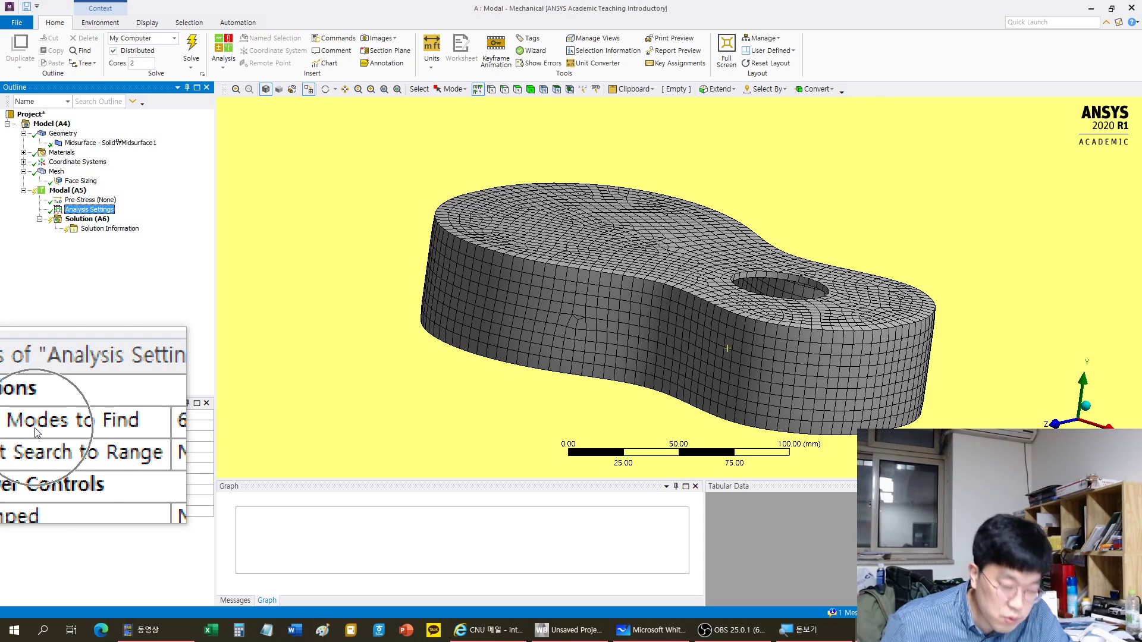
left_click(101, 428)
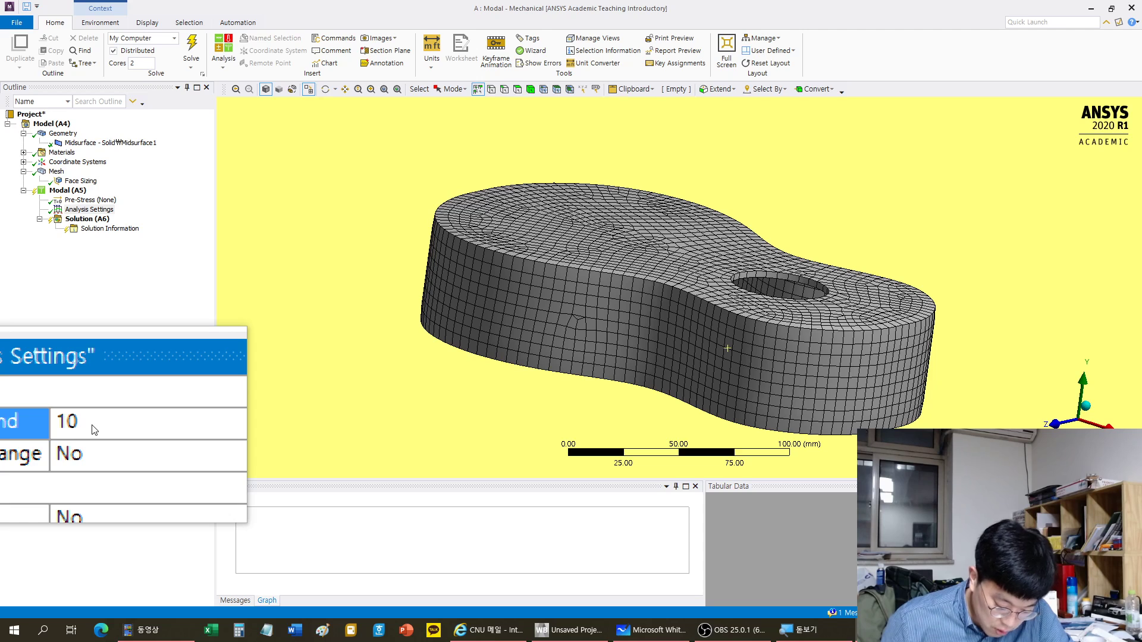
- Add a fixed support to the modal analysis on the guitar body's back face, opposite the sound hole
right_click(69, 190)
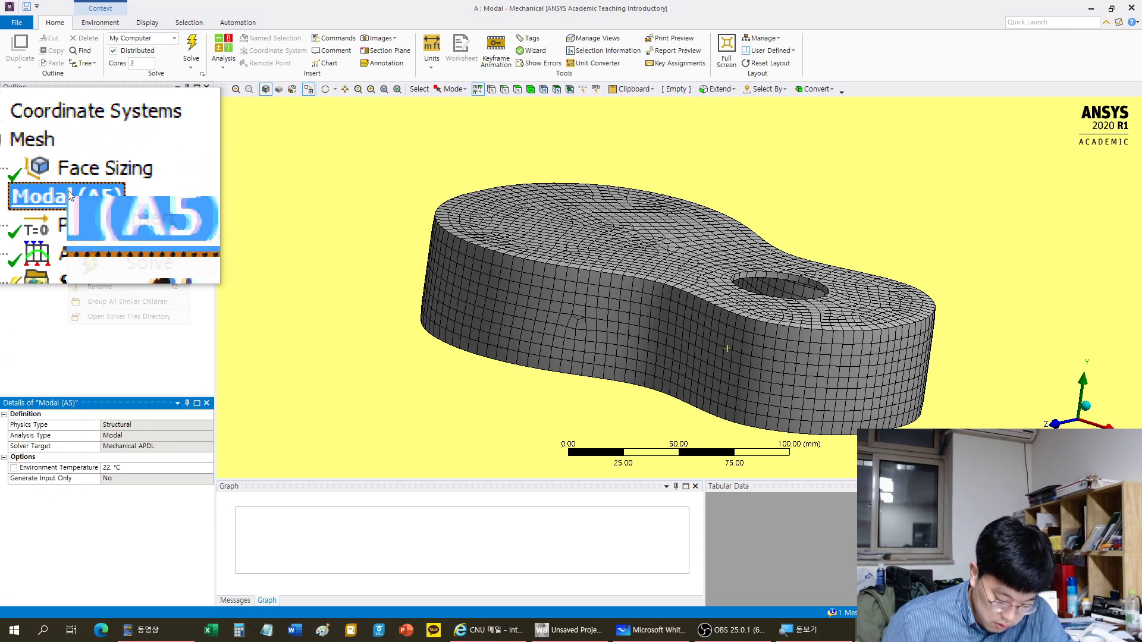
mouse_move(112, 198)
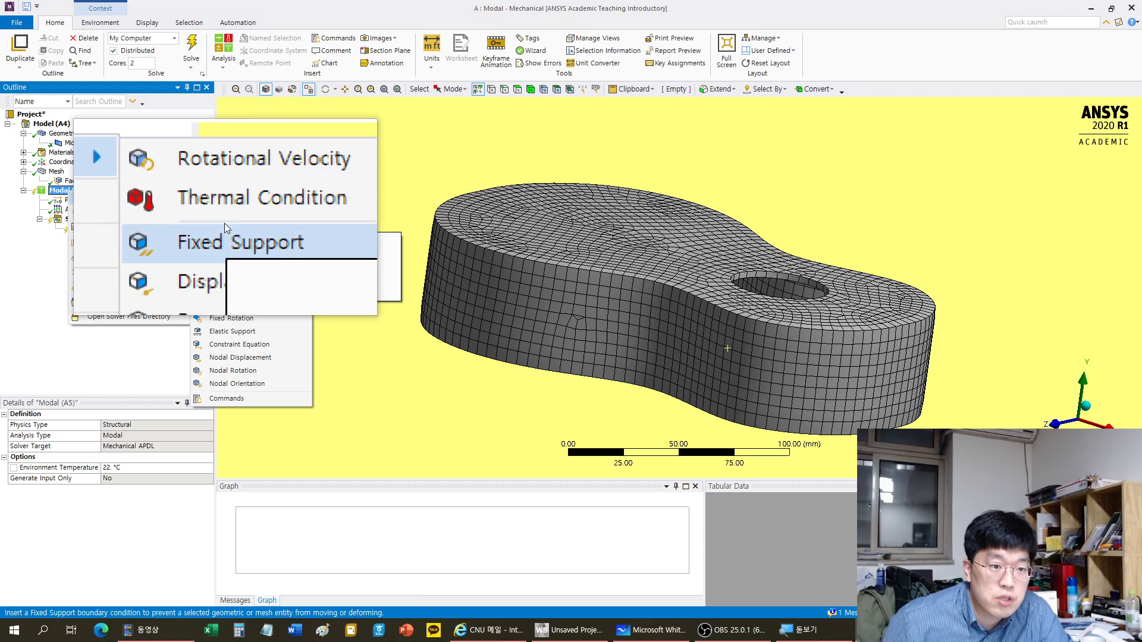
left_click(224, 231)
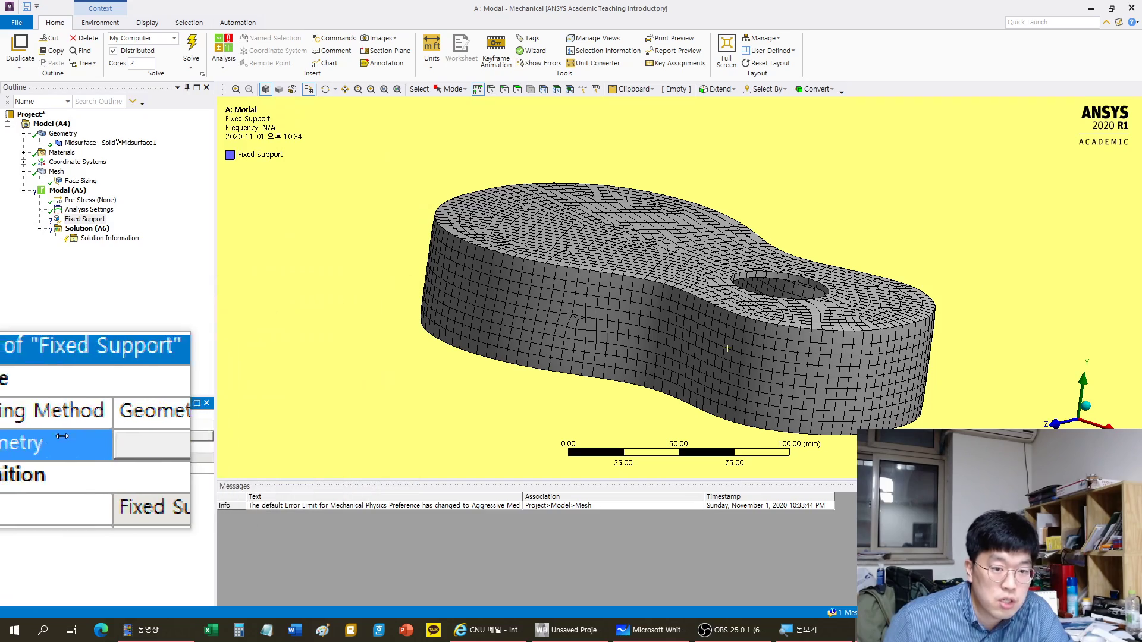
middle_click_drag(448, 423, 713, 324)
left_click(712, 320)
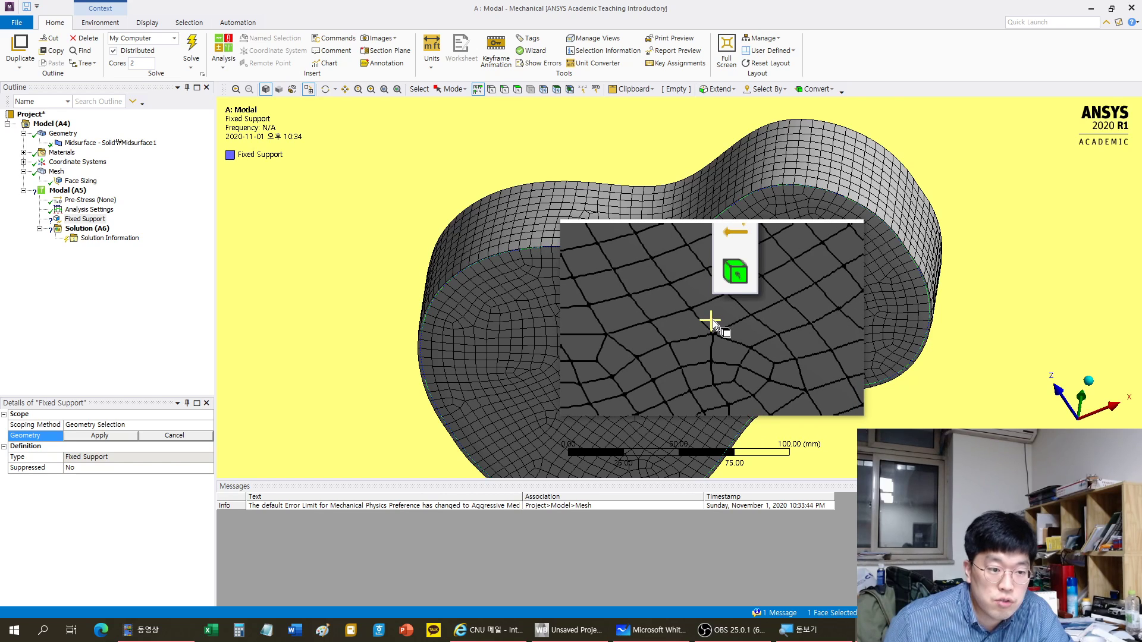
left_click(88, 439)
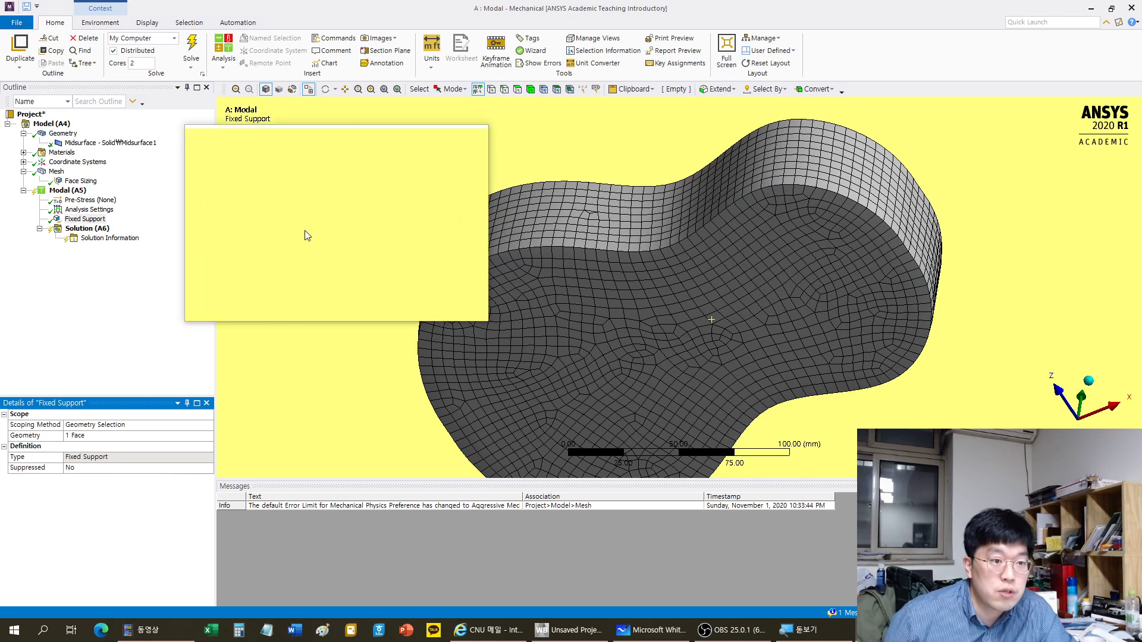
- Add a total deformation result to the modal solution for the first mode
left_click(93, 233)
right_click(89, 230)
mouse_move(125, 150)
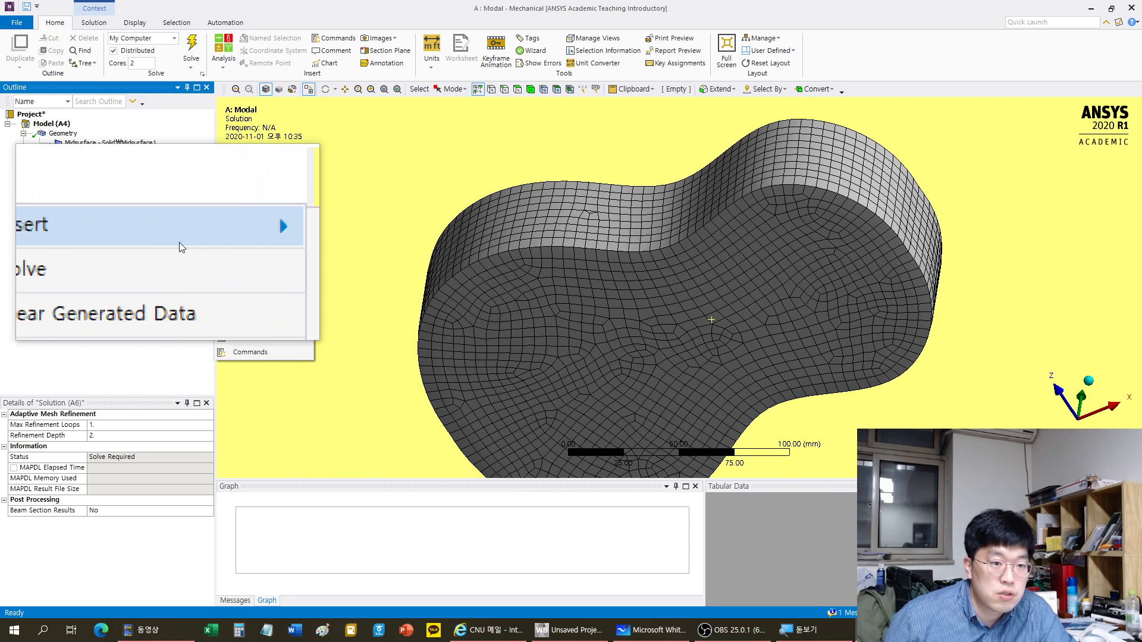
mouse_move(247, 269)
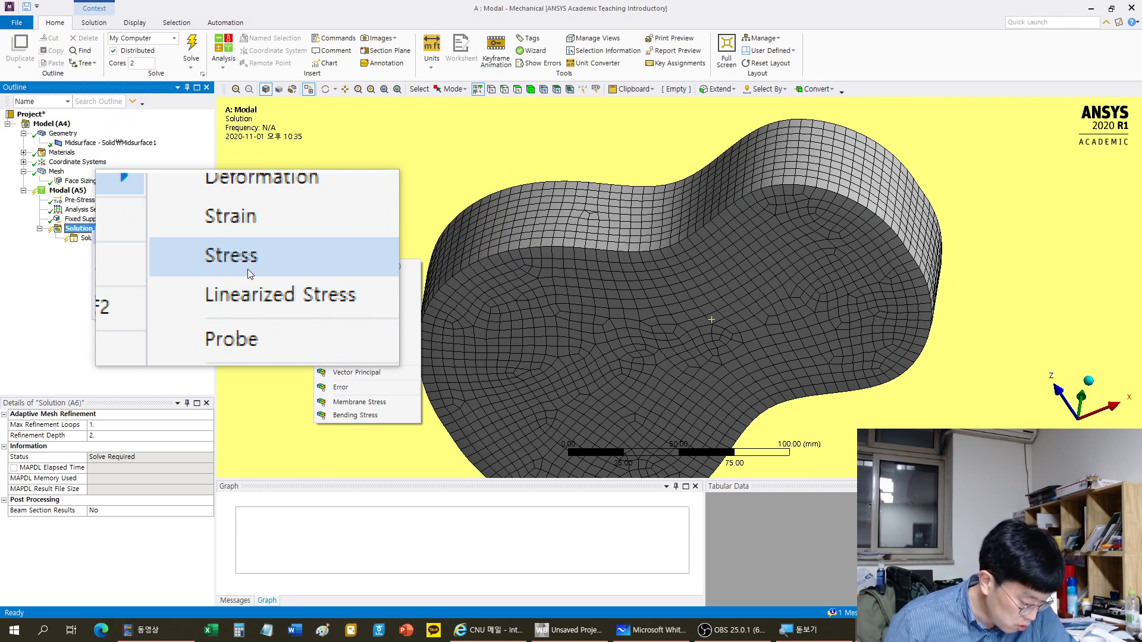
mouse_move(254, 242)
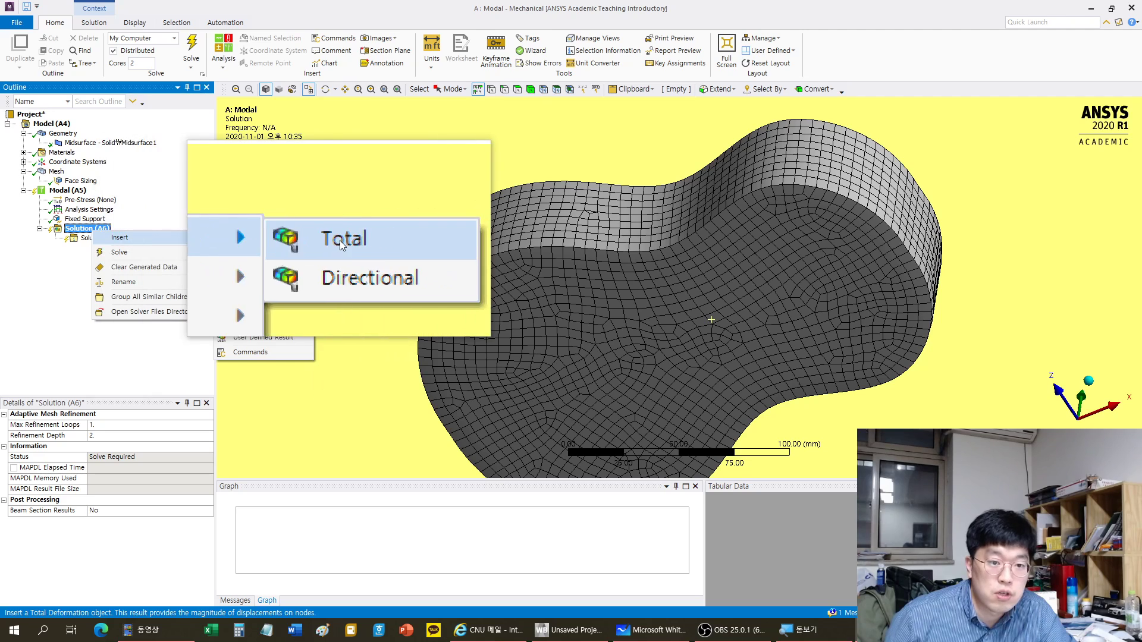
left_click(340, 241)
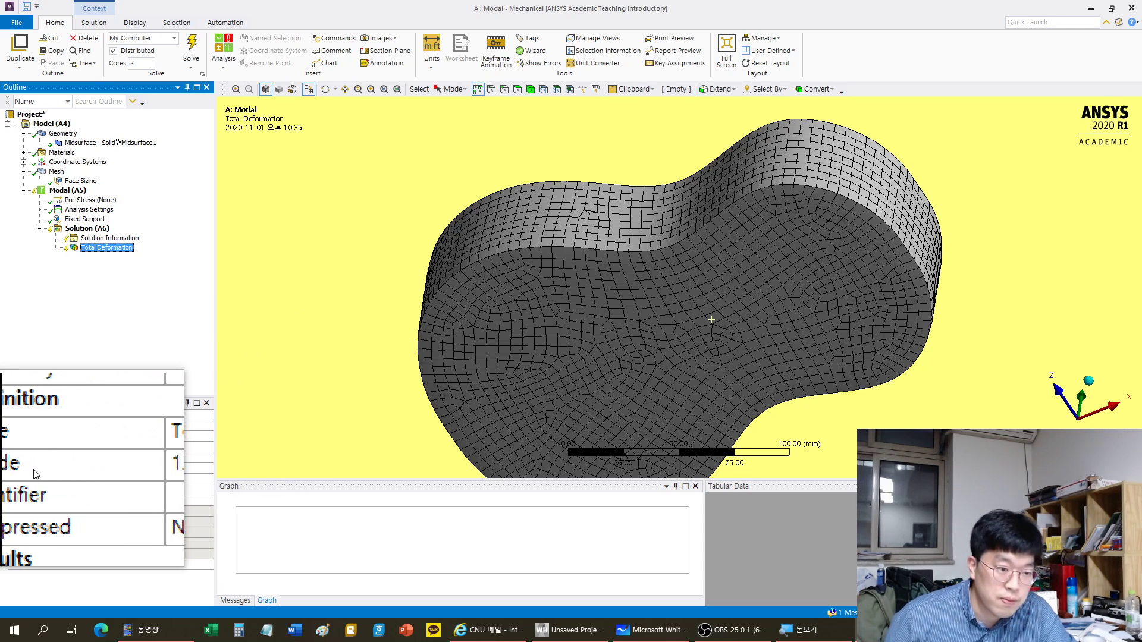
- Add a second total deformation result to the solution and set its mode to 2
right_click(72, 229)
mouse_move(119, 234)
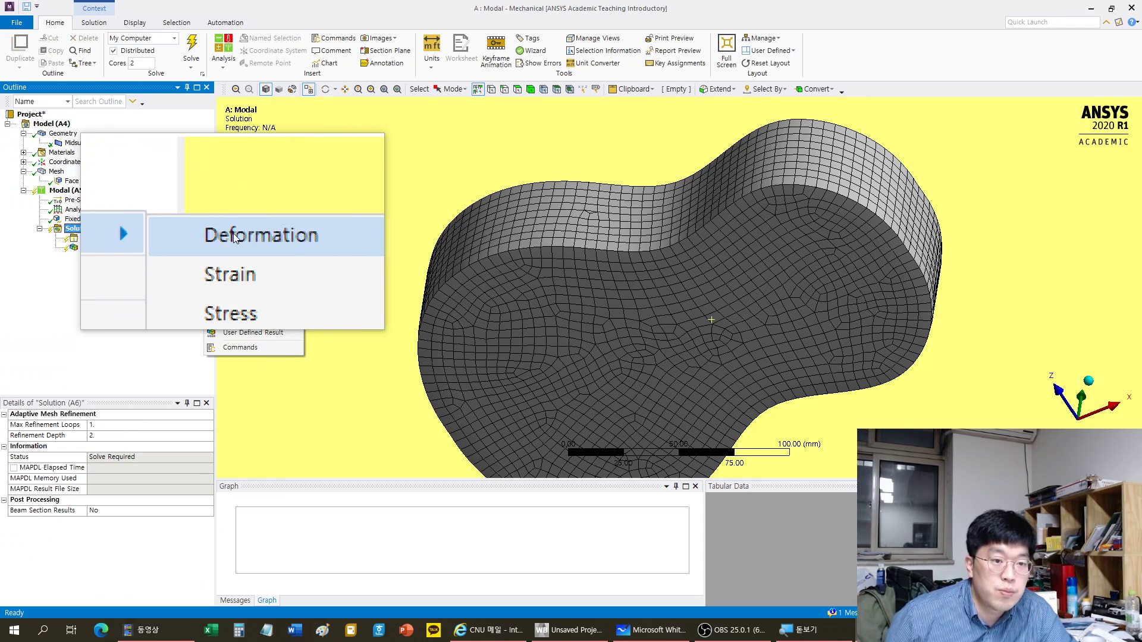
mouse_move(285, 235)
left_click(334, 238)
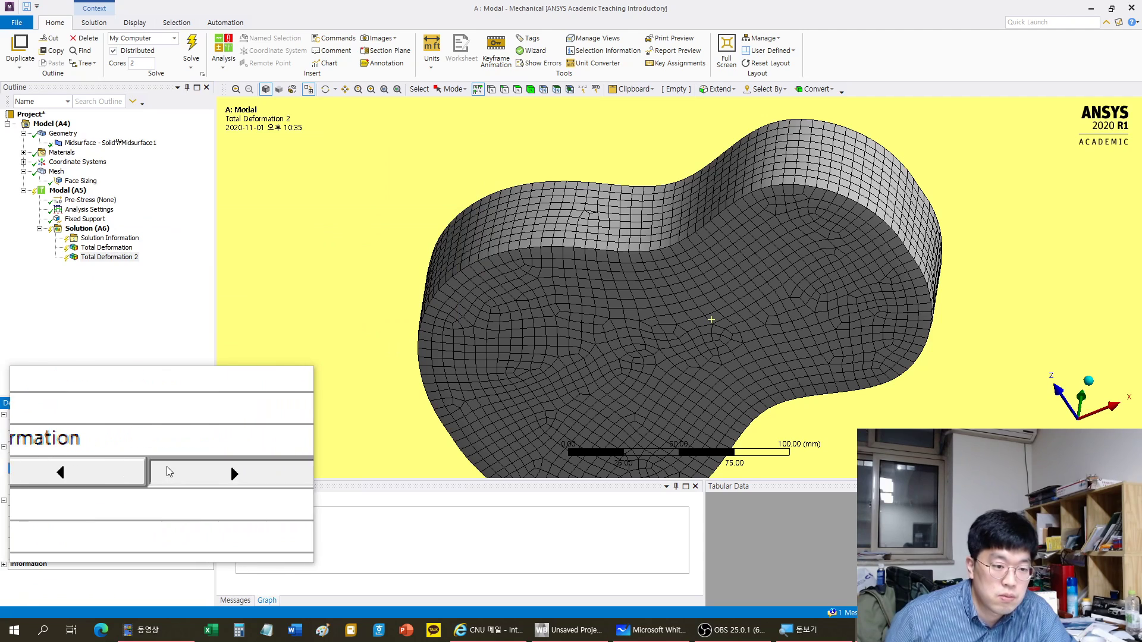
type("2.")
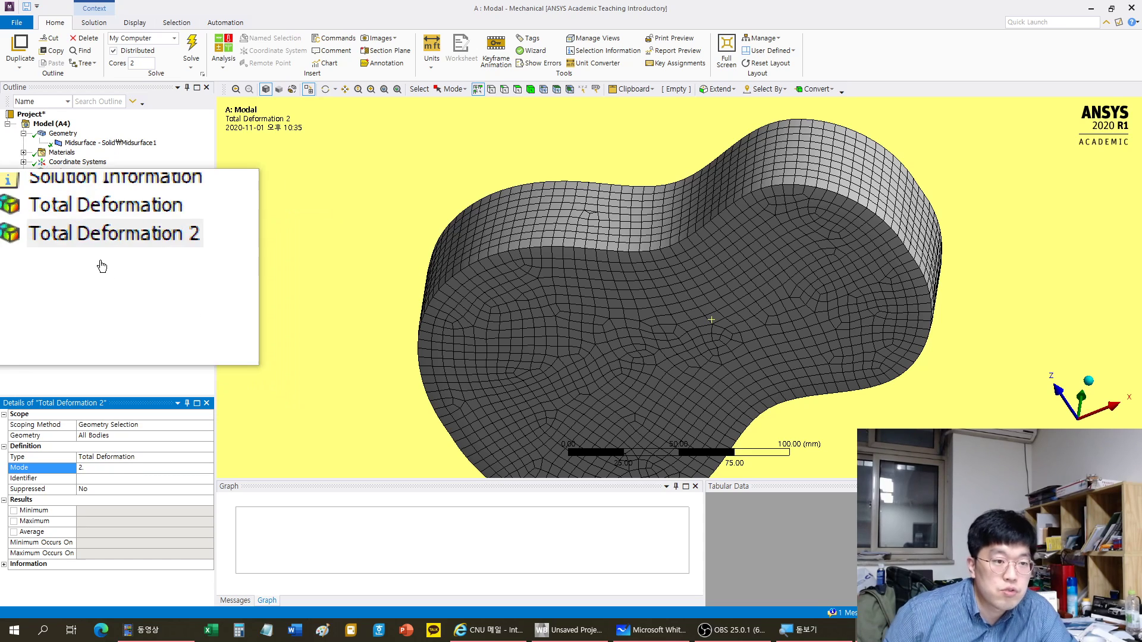
- Add a third total deformation result to the solution and set its mode to 3
right_click(78, 231)
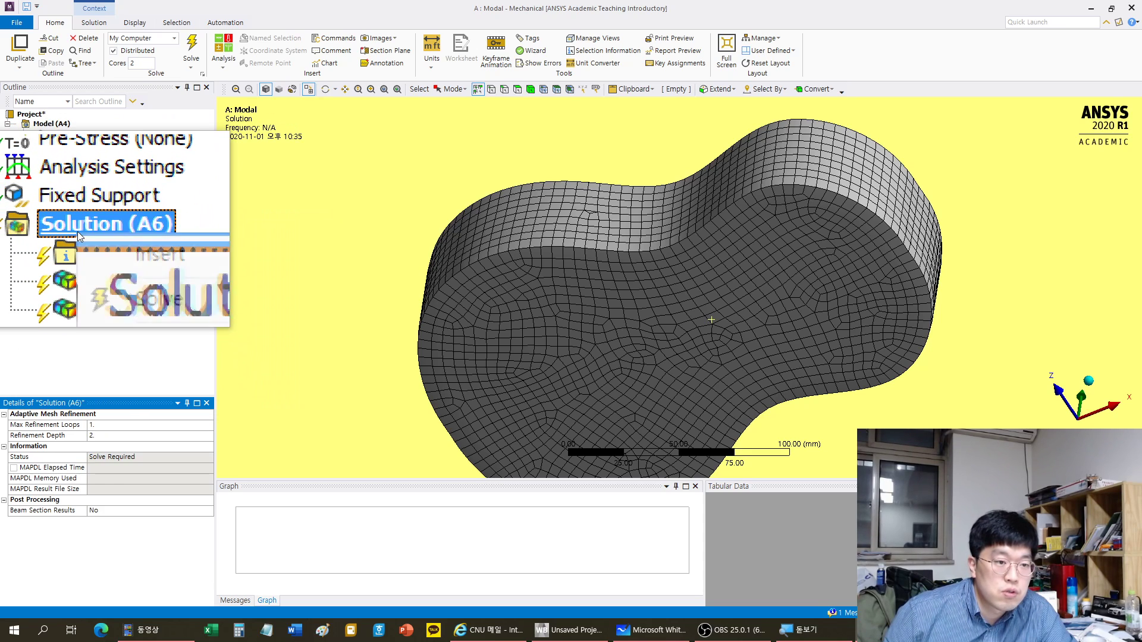
mouse_move(137, 242)
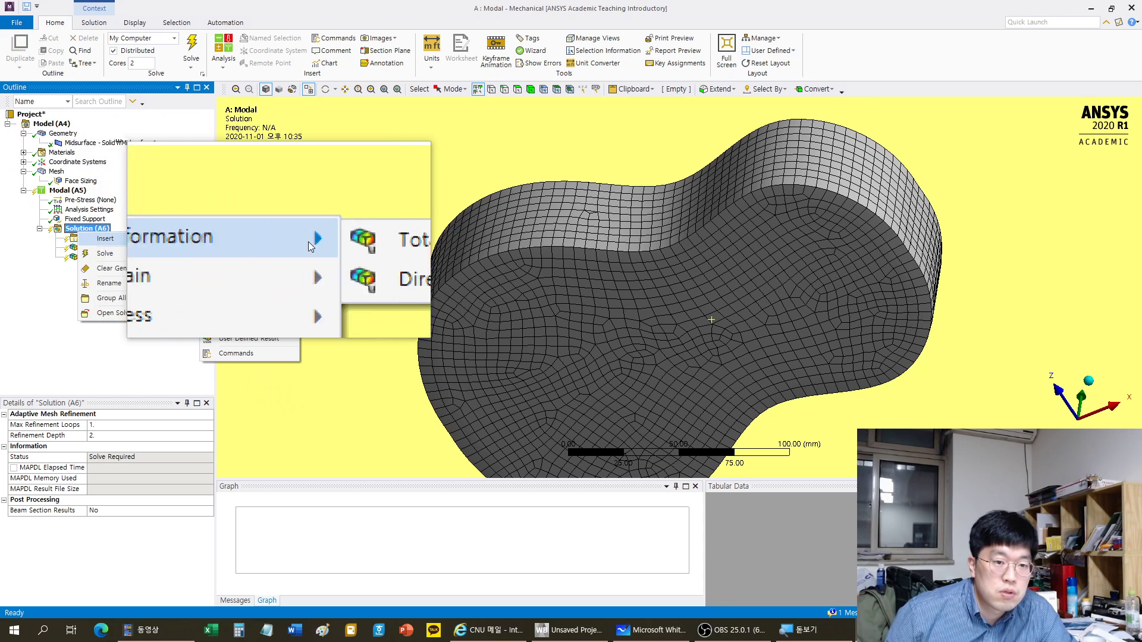
left_click(341, 241)
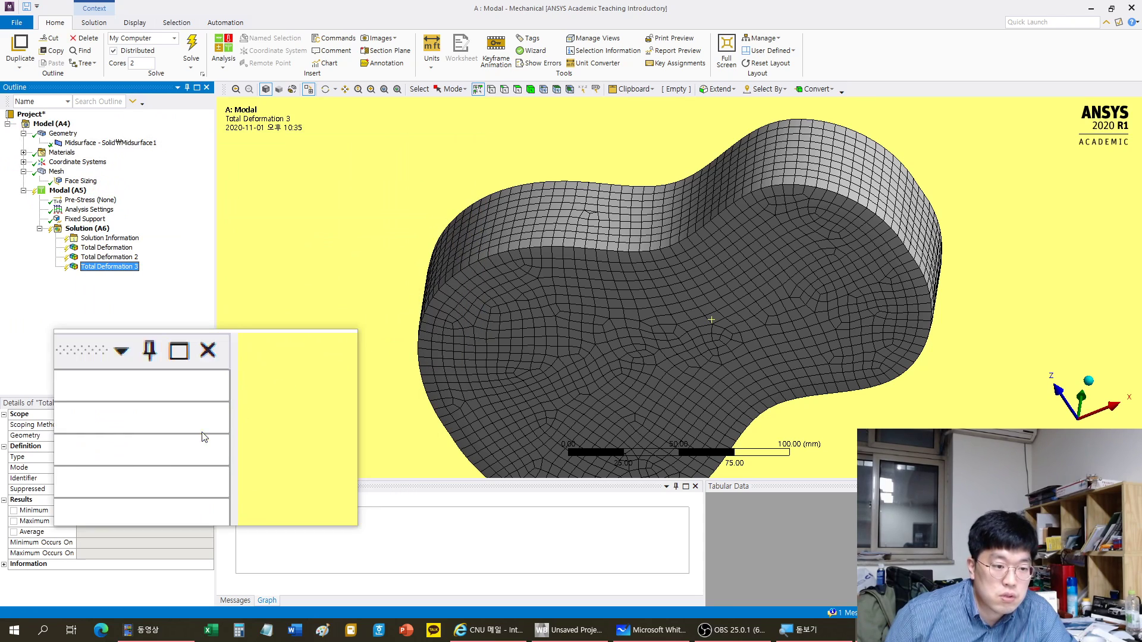
left_click(85, 472)
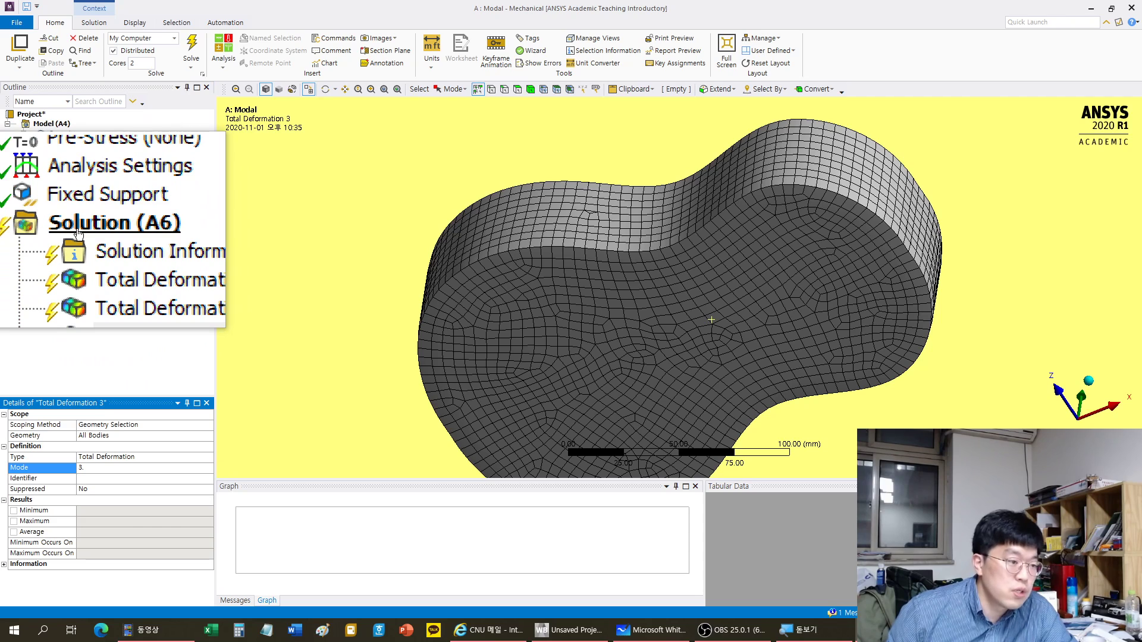
- Add a fourth total deformation result to the solution and set its mode to 4
right_click(76, 230)
mouse_move(137, 237)
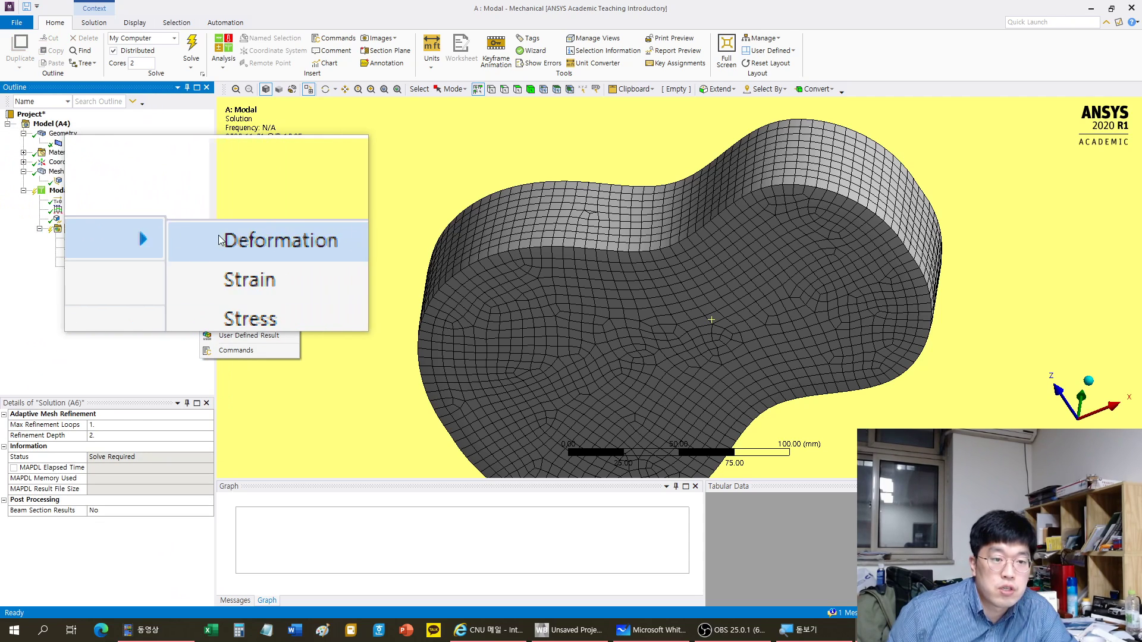
mouse_move(226, 237)
left_click(306, 236)
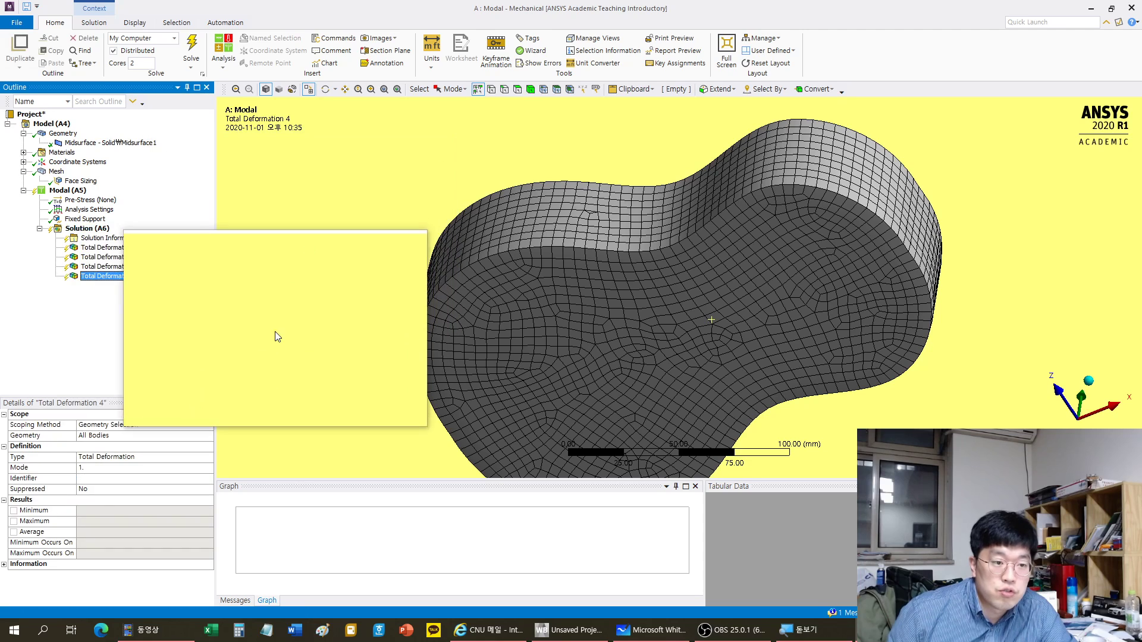
left_click(84, 467)
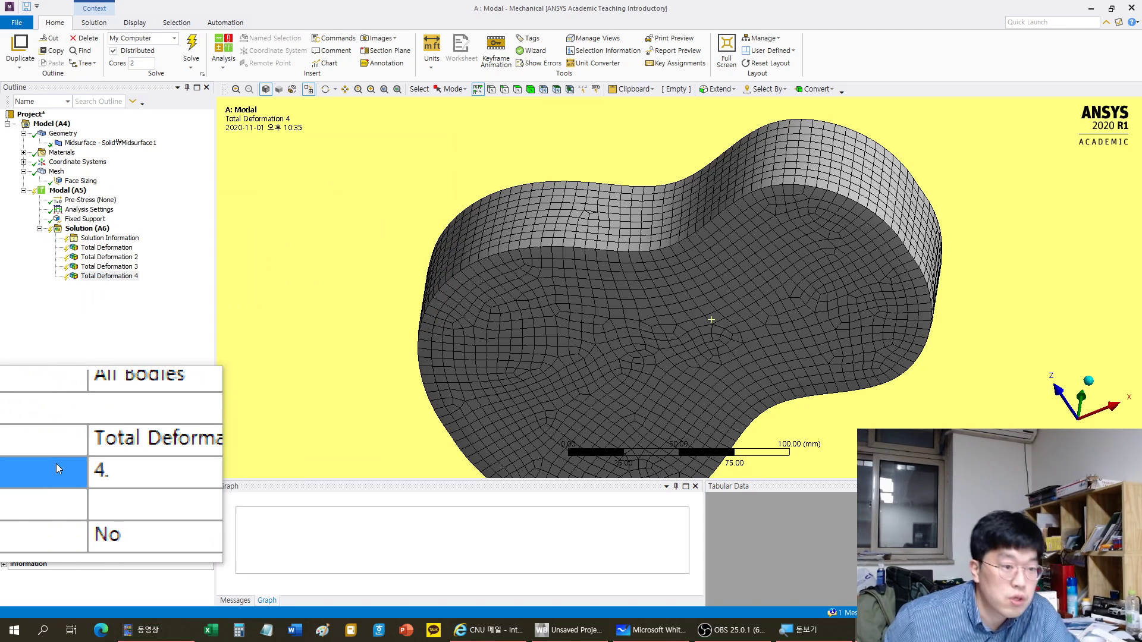
- Add a fifth total deformation result to the solution for mode 5 and solve the modal analysis
right_click(84, 230)
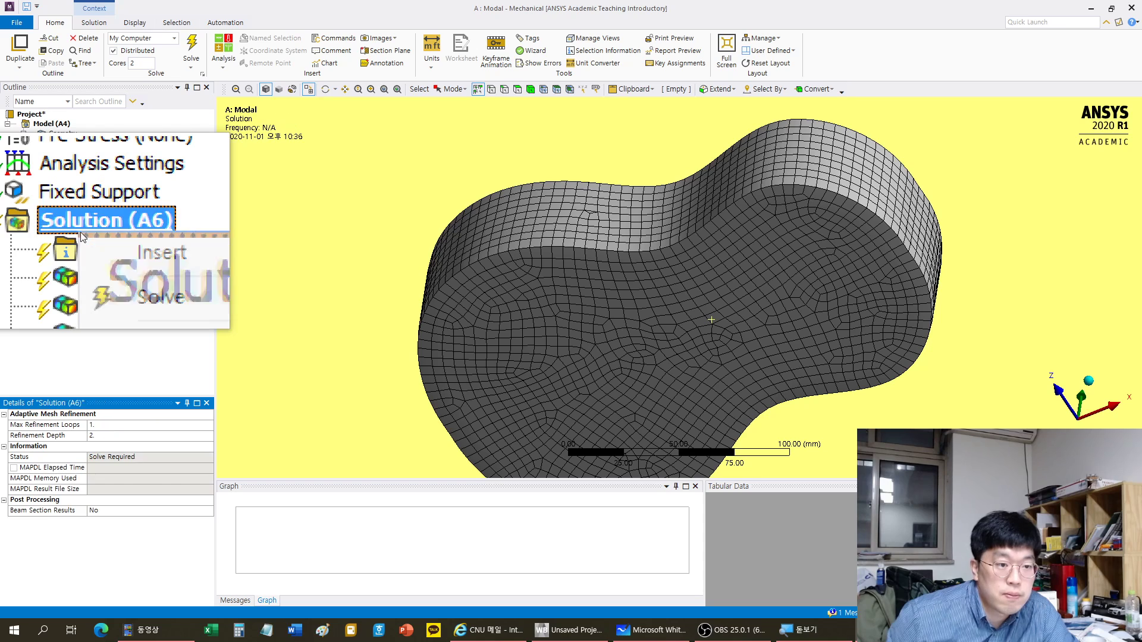
mouse_move(196, 238)
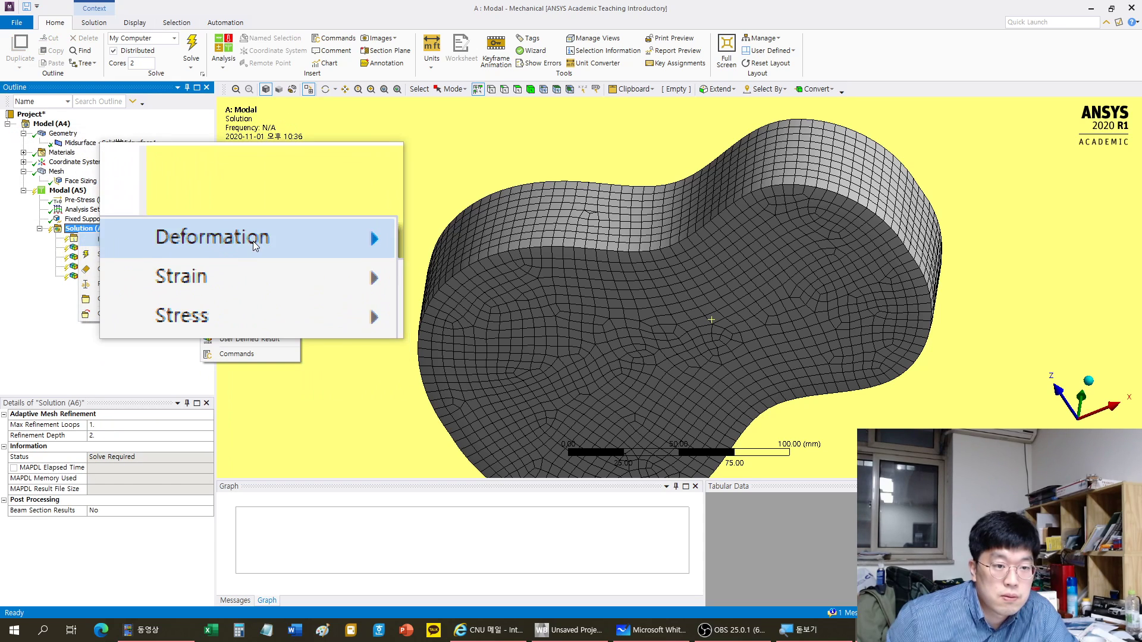
mouse_move(255, 246)
left_click(352, 244)
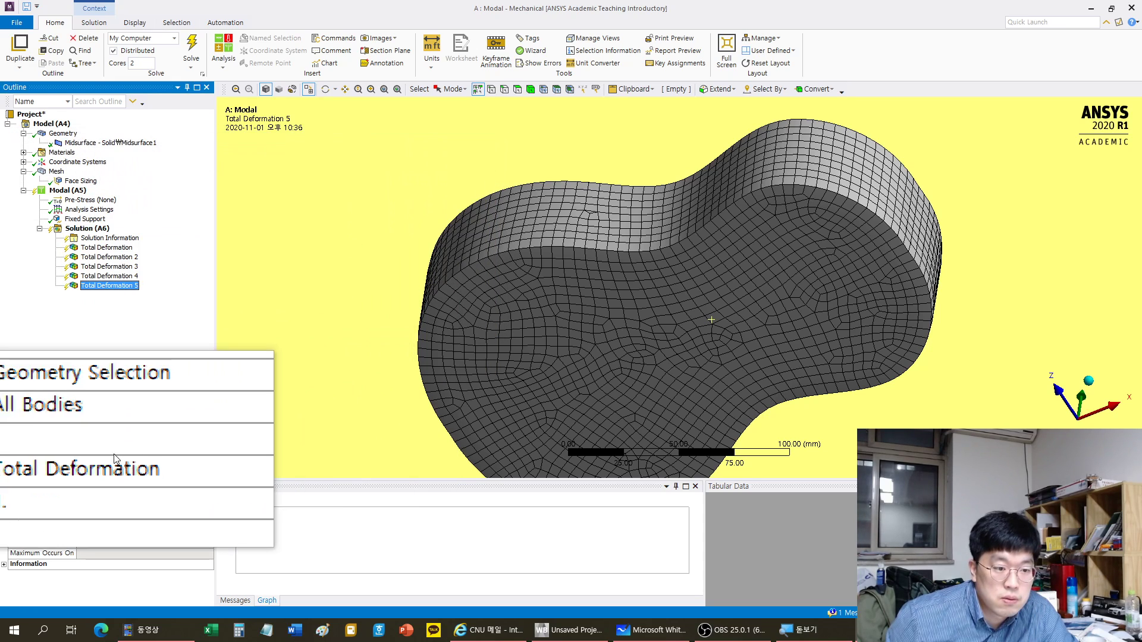
left_click(86, 472)
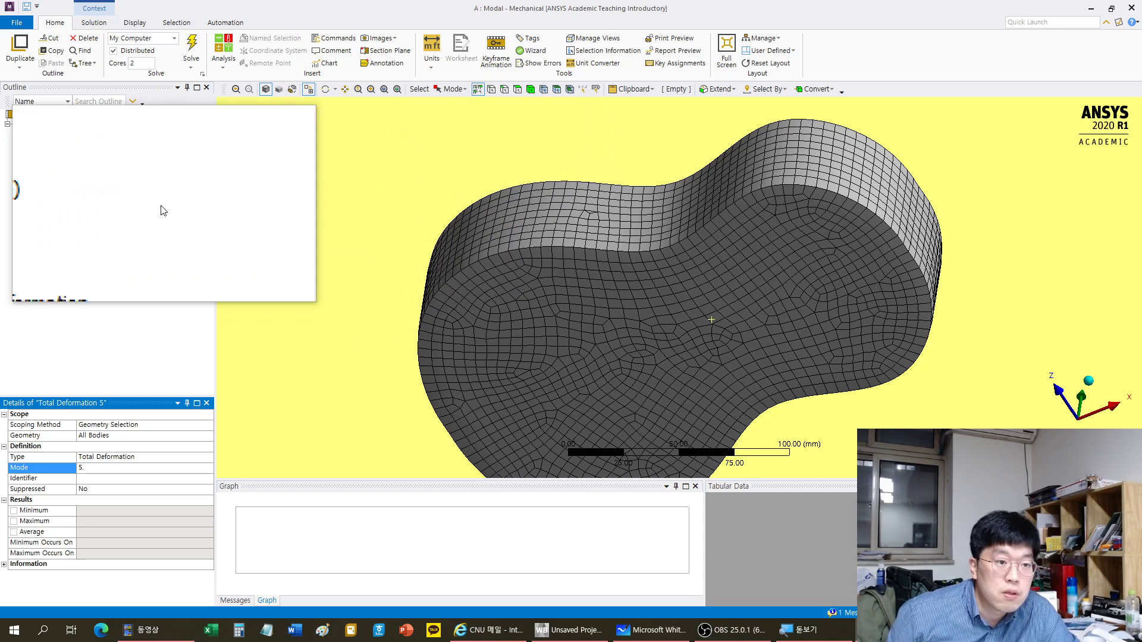
right_click(76, 232)
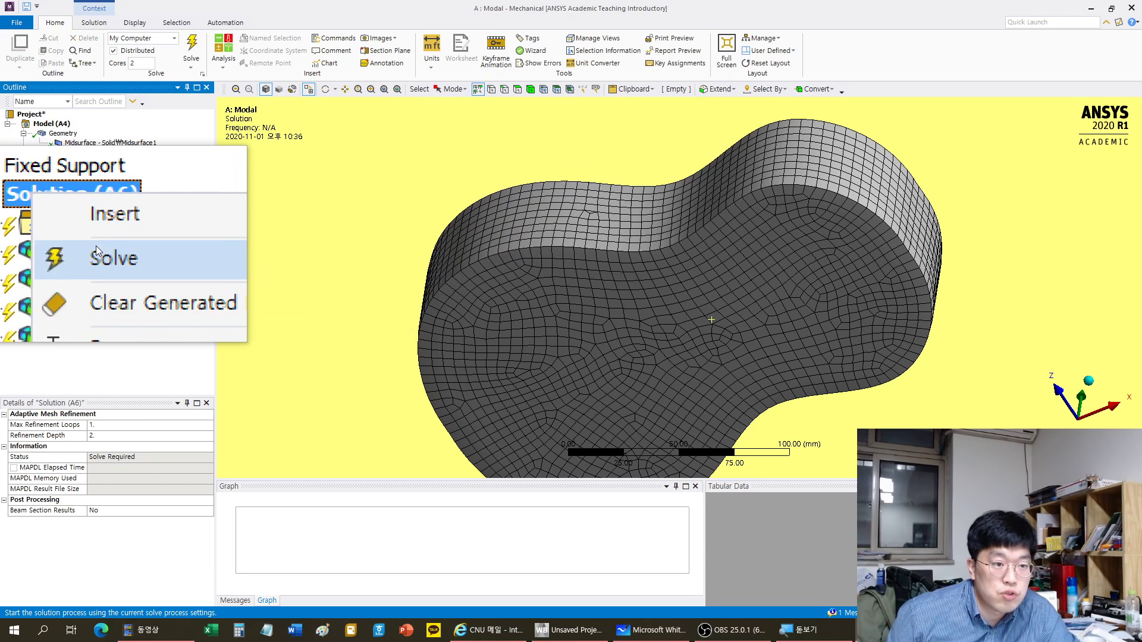
left_click(97, 251)
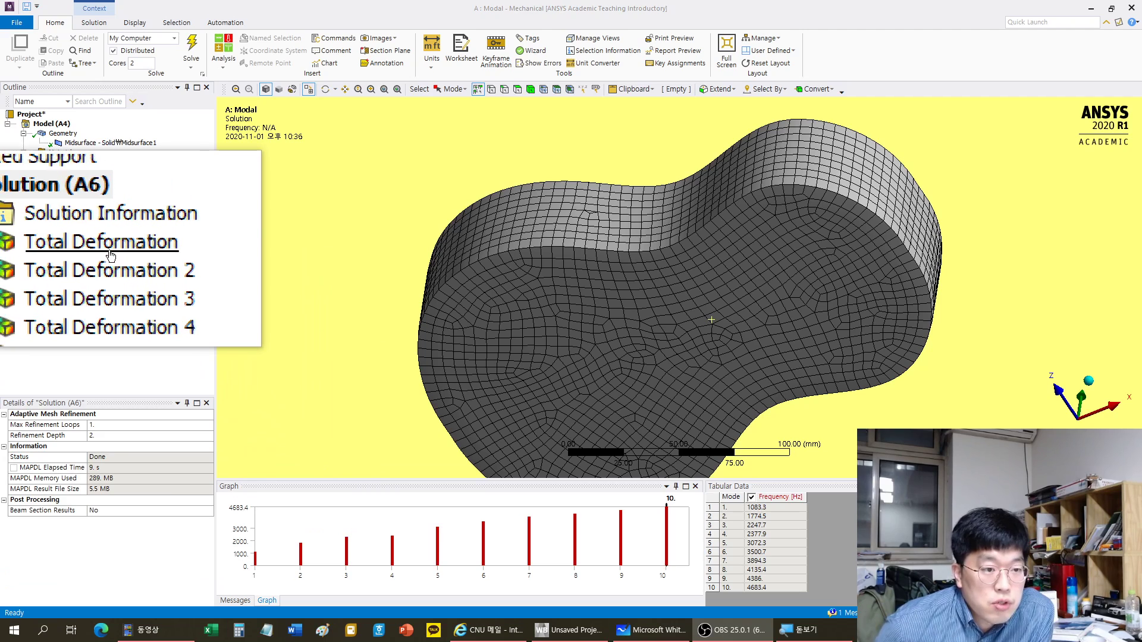
- Examine the total deformation plots of modes 1 to 5, with the guitar body's sound-hole face in view
left_click(107, 257)
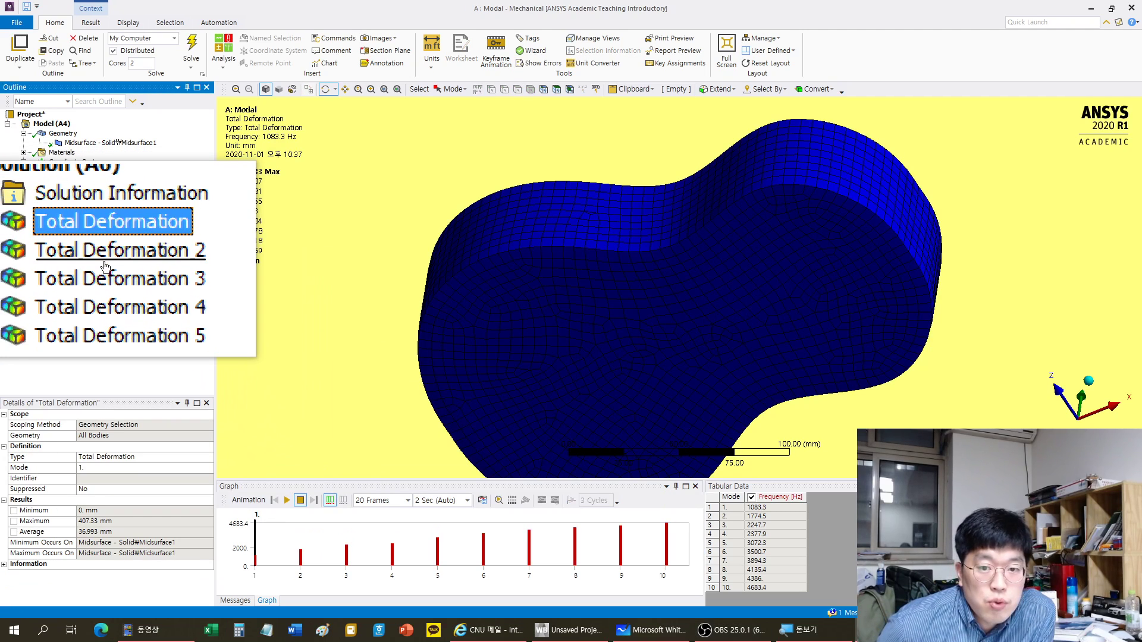
left_click(106, 266)
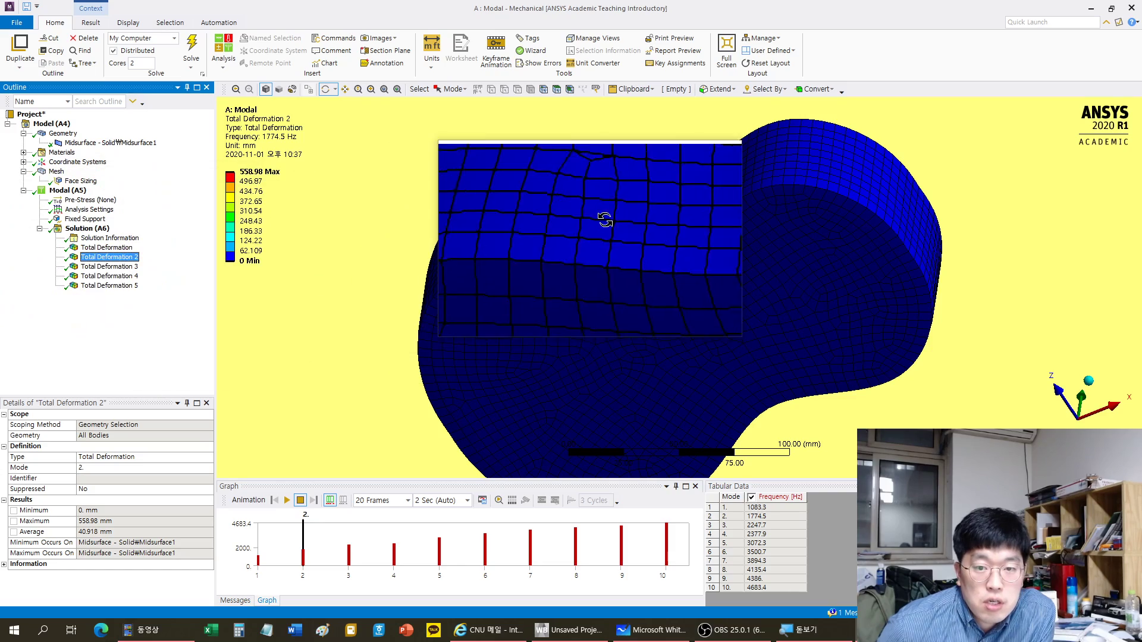
middle_click_drag(618, 206, 834, 297)
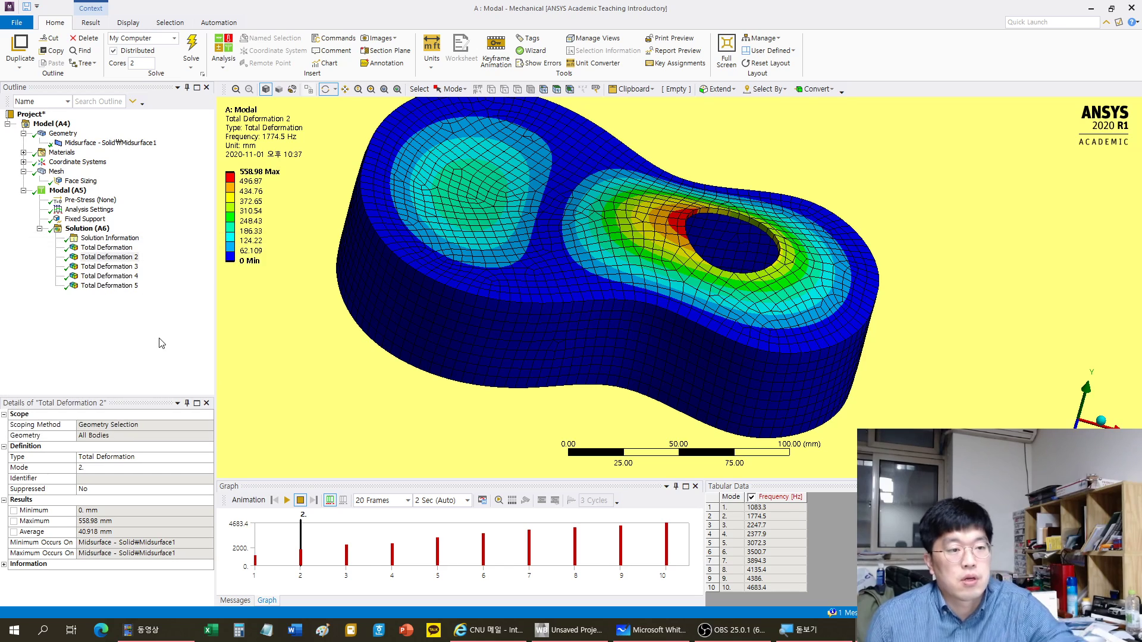
left_click(107, 247)
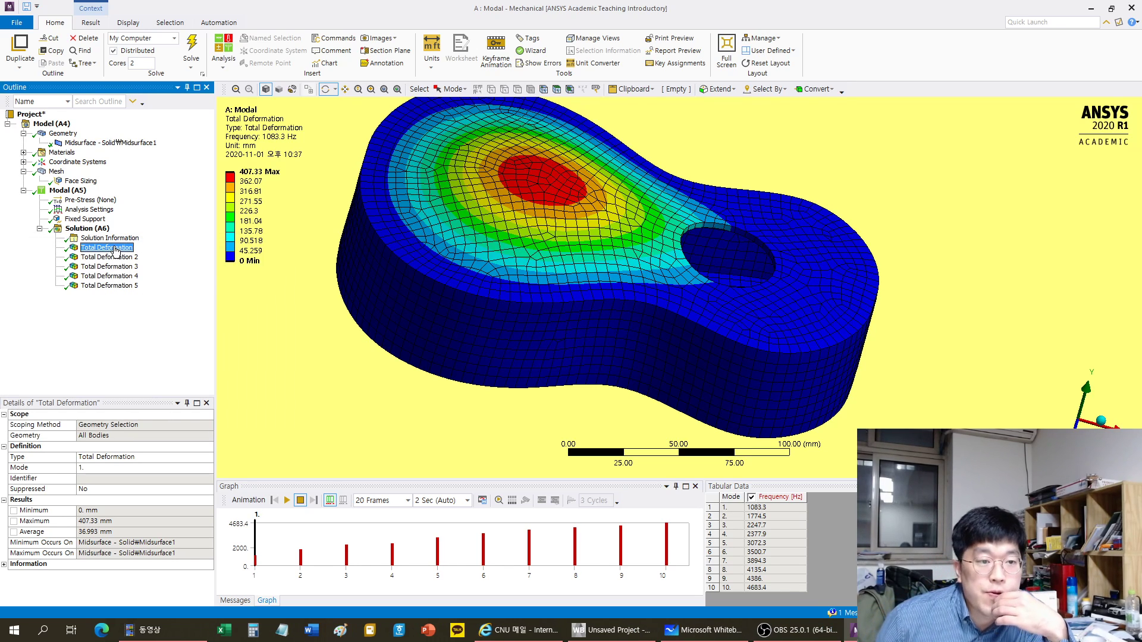
left_click(114, 269)
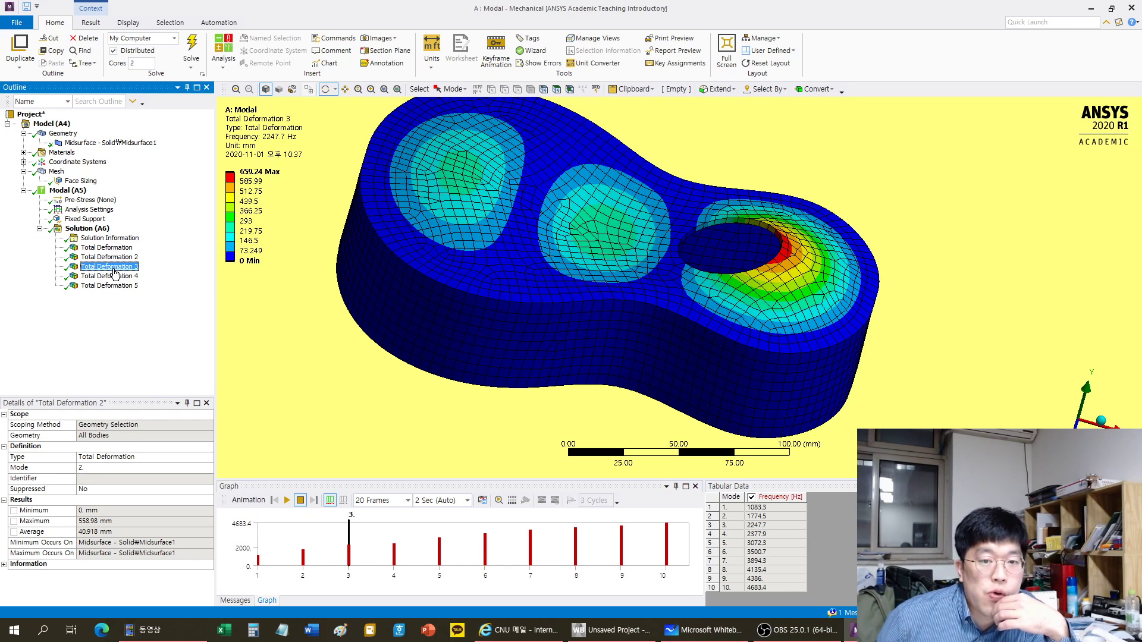
left_click(122, 277)
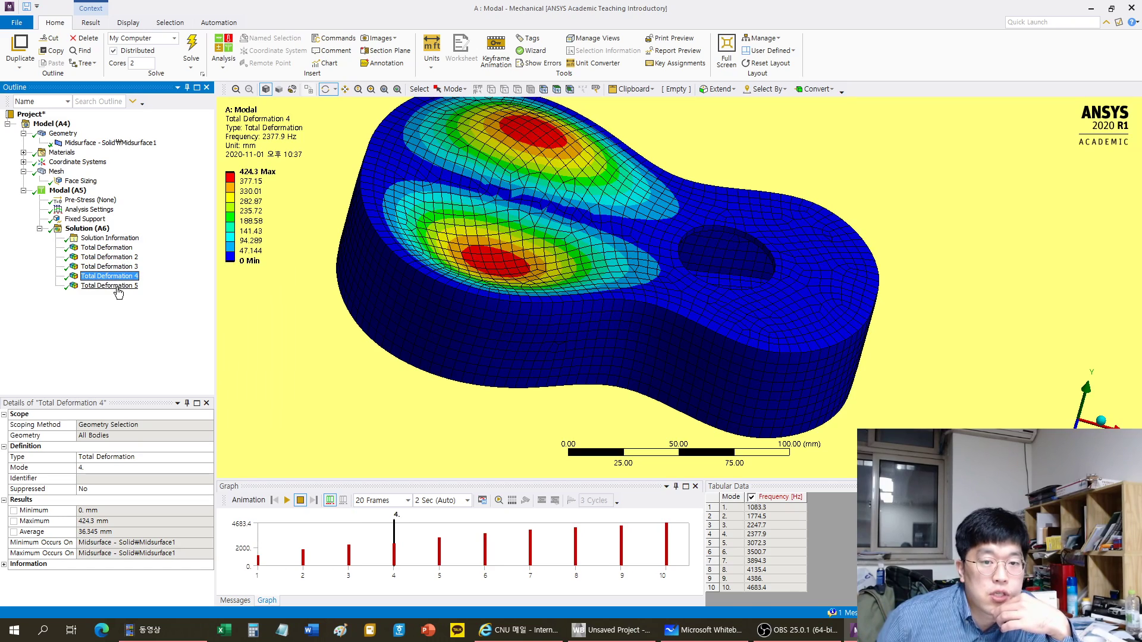
left_click(118, 288)
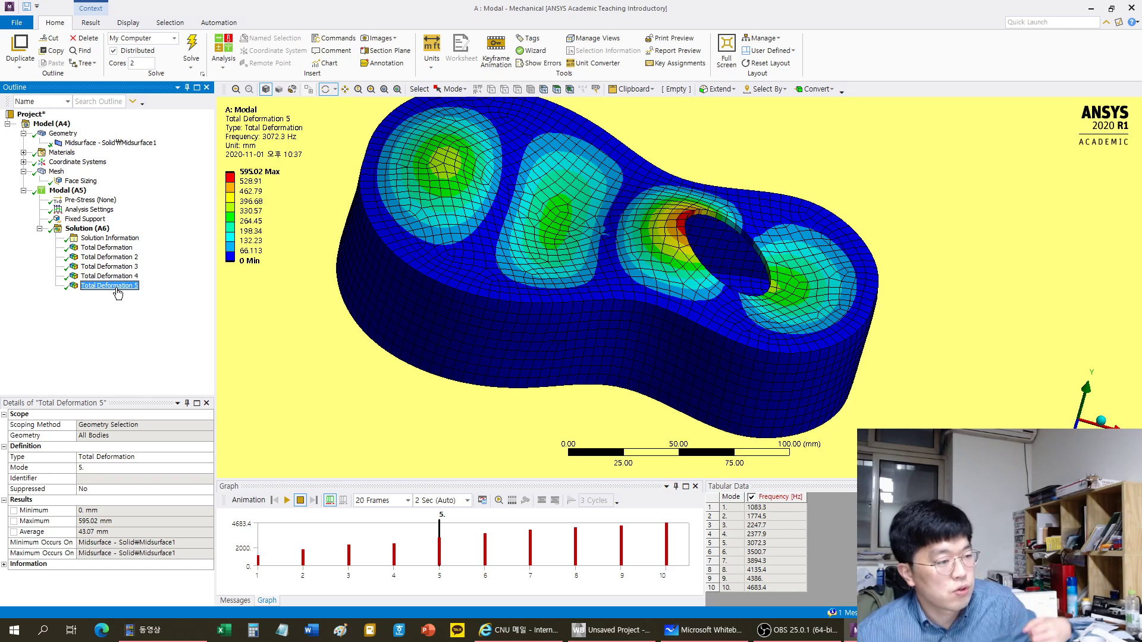
- Review the solver output, the maximum number of modes in the analysis settings, and the solution's natural frequency graph and table
left_click(98, 239)
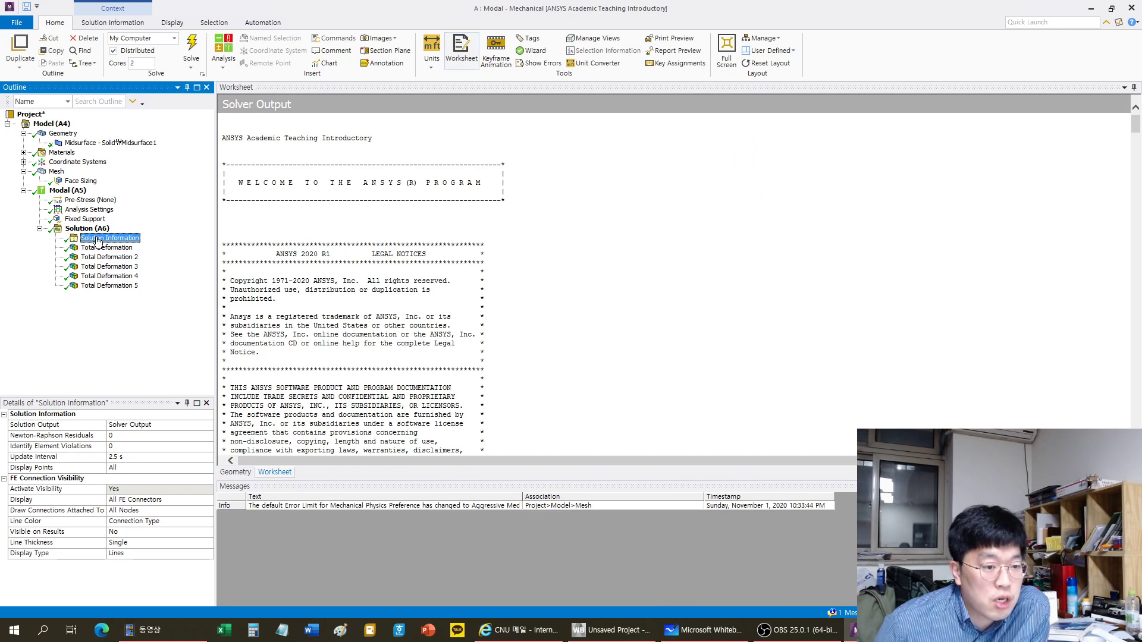
left_click(89, 229)
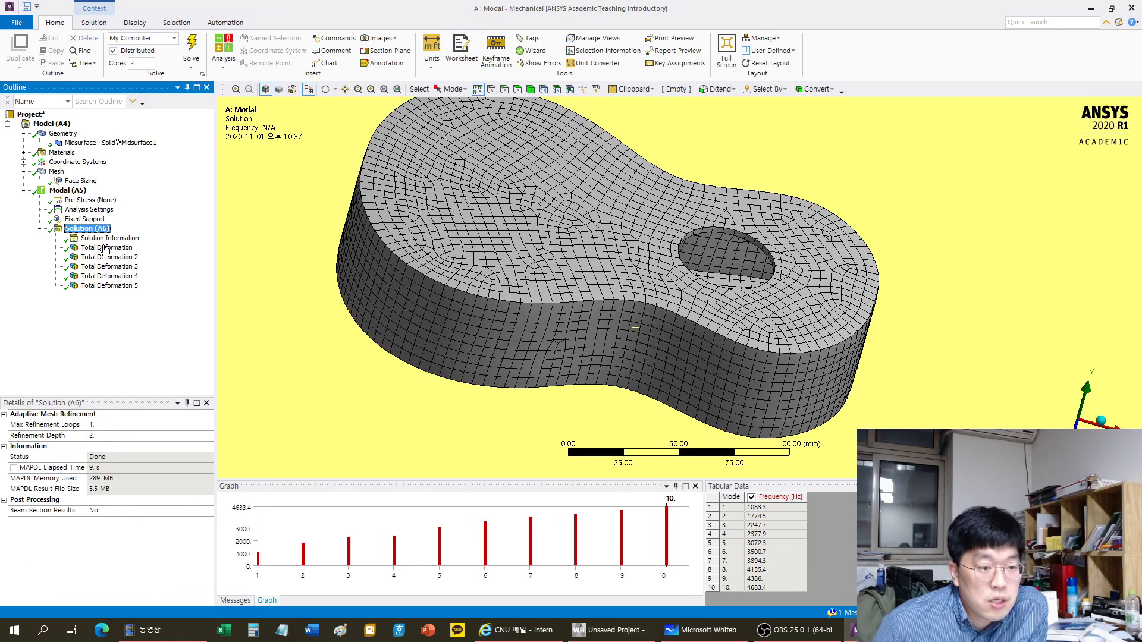
left_click(91, 210)
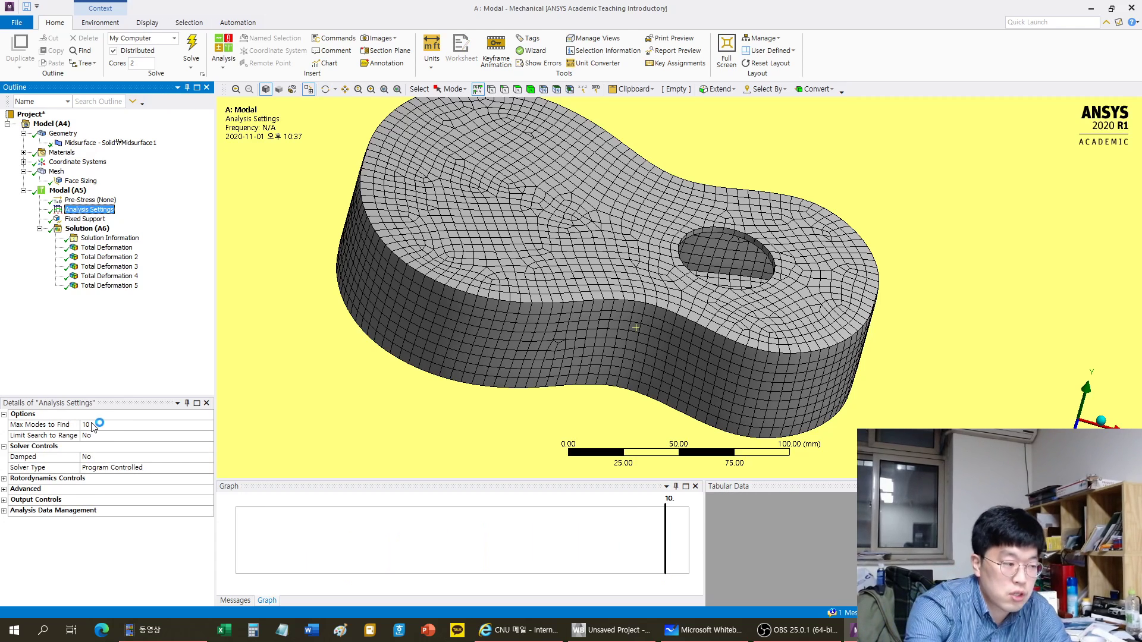
key("super+plus")
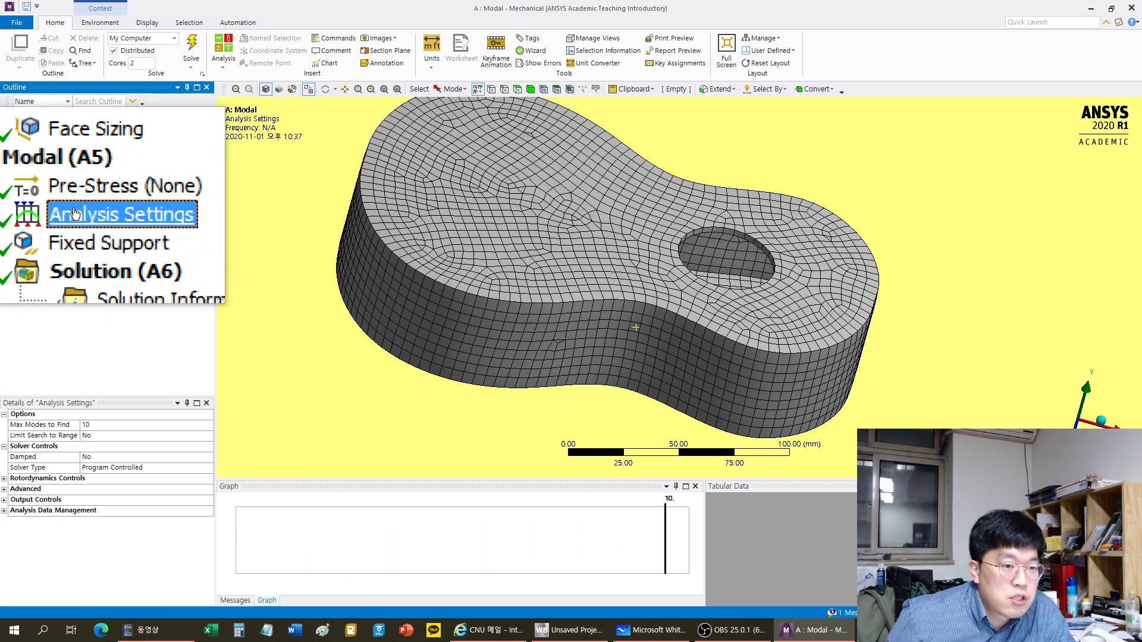
left_click(89, 233)
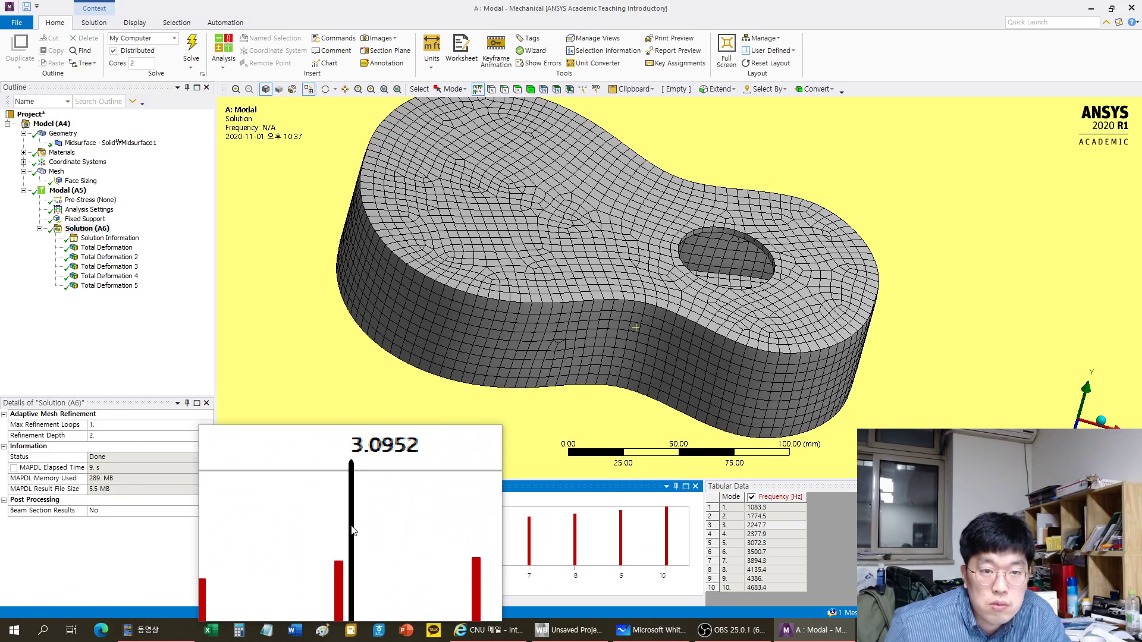
mouse_move(352, 531)
left_mouse_down()
mouse_move(454, 546)
mouse_move(343, 543)
left_mouse_up()
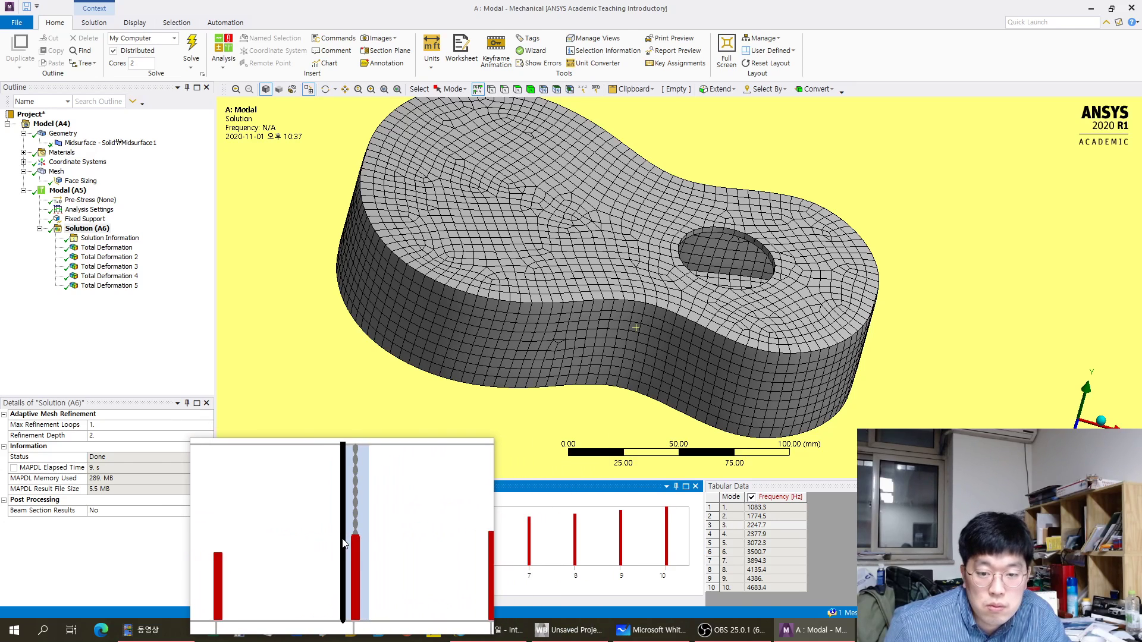
left_click(677, 485)
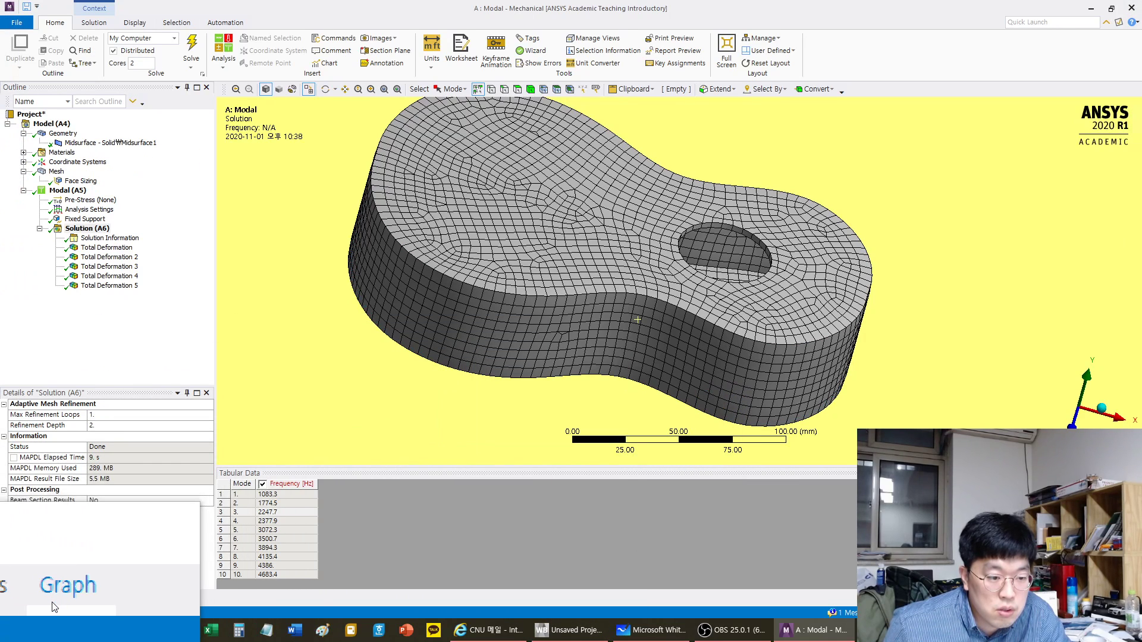
left_click(55, 596)
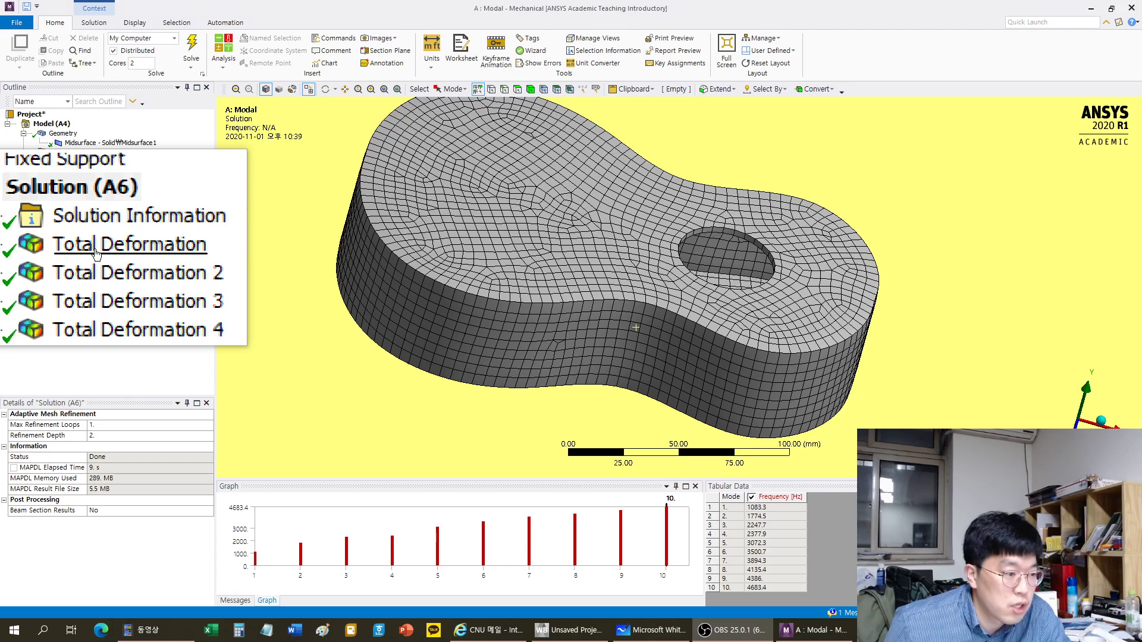
- Play the animation of the third mode's total deformation result, then stop it
left_click(96, 254)
left_click(106, 266)
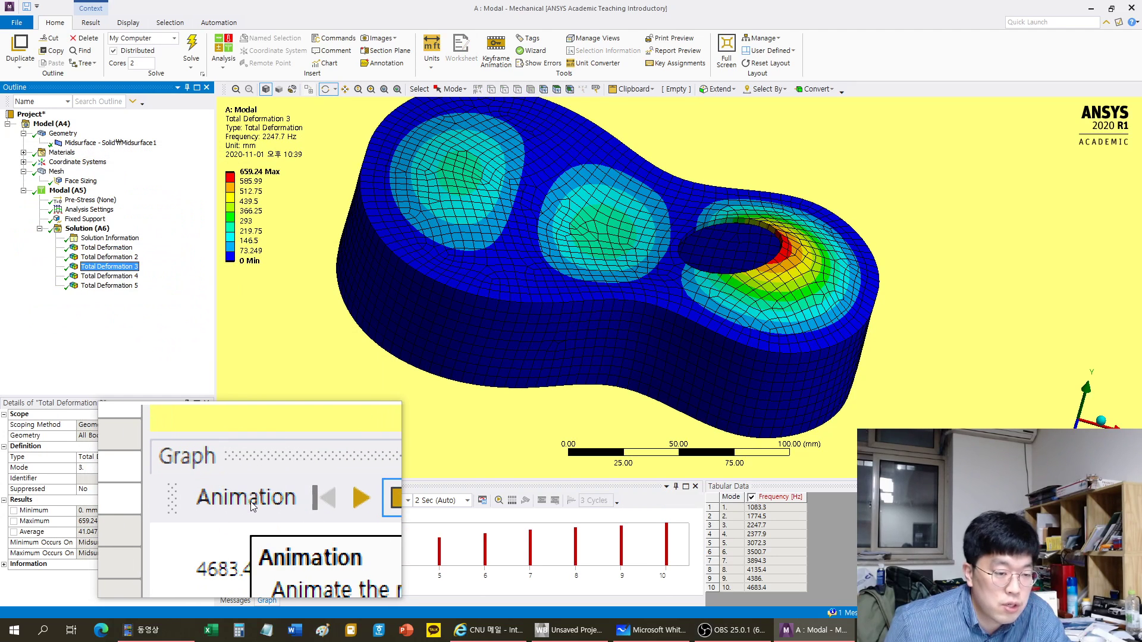
left_click(110, 238)
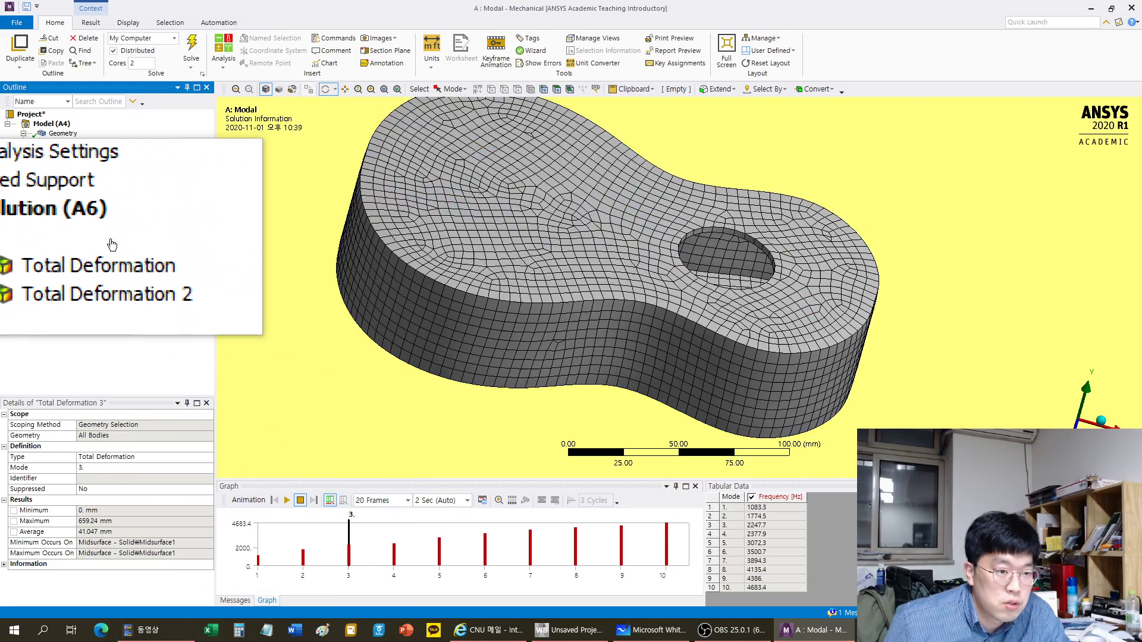
left_click(87, 228)
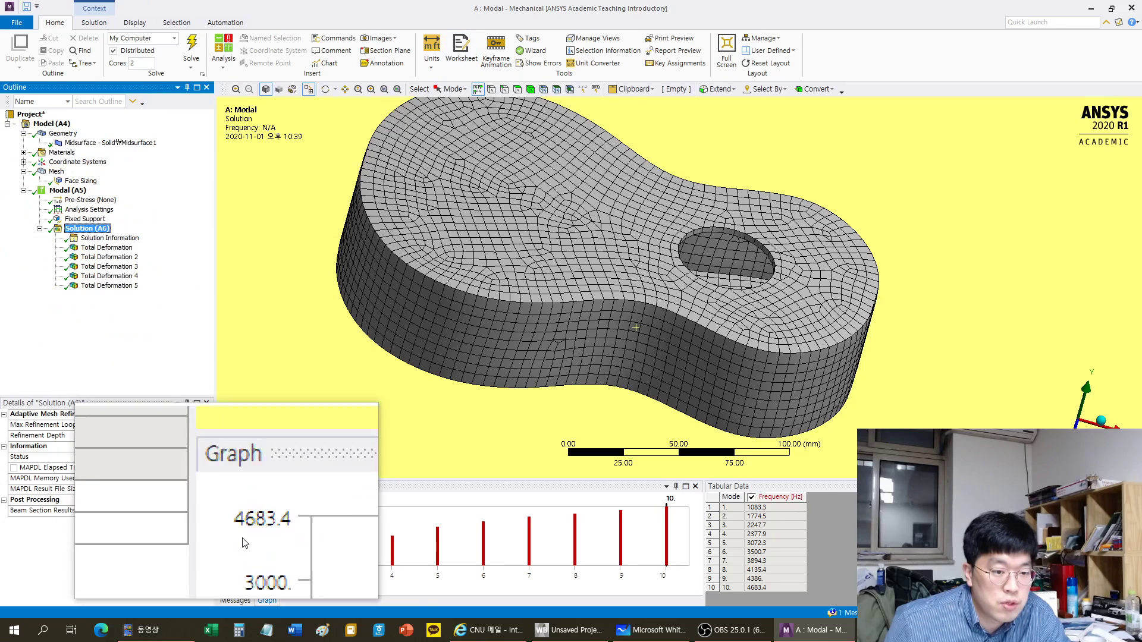
left_click(113, 268)
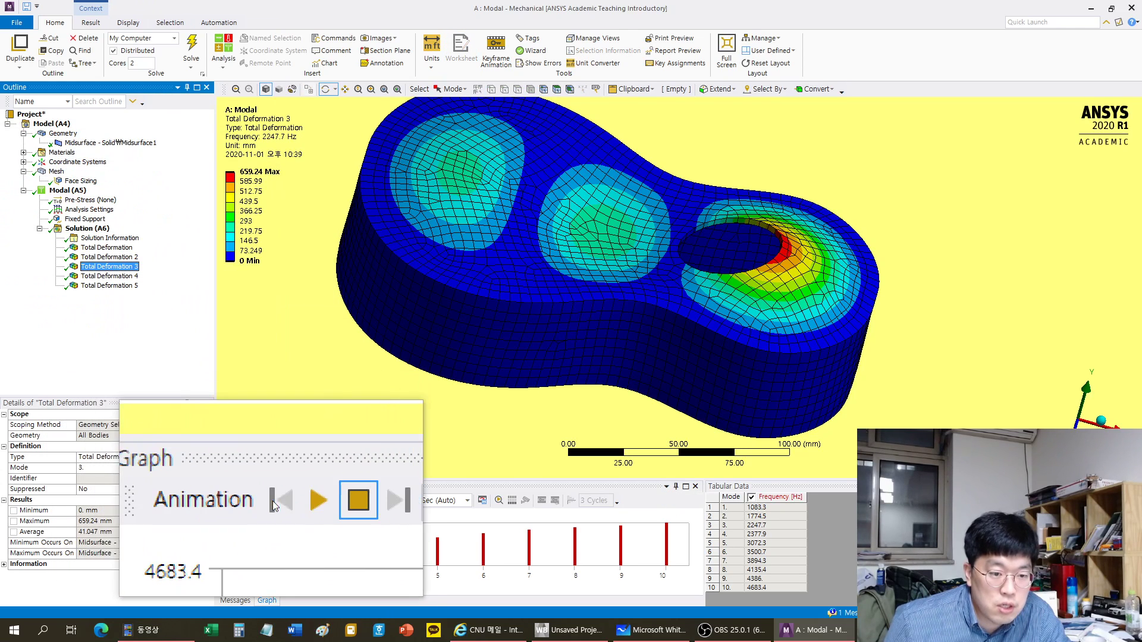
left_click(286, 504)
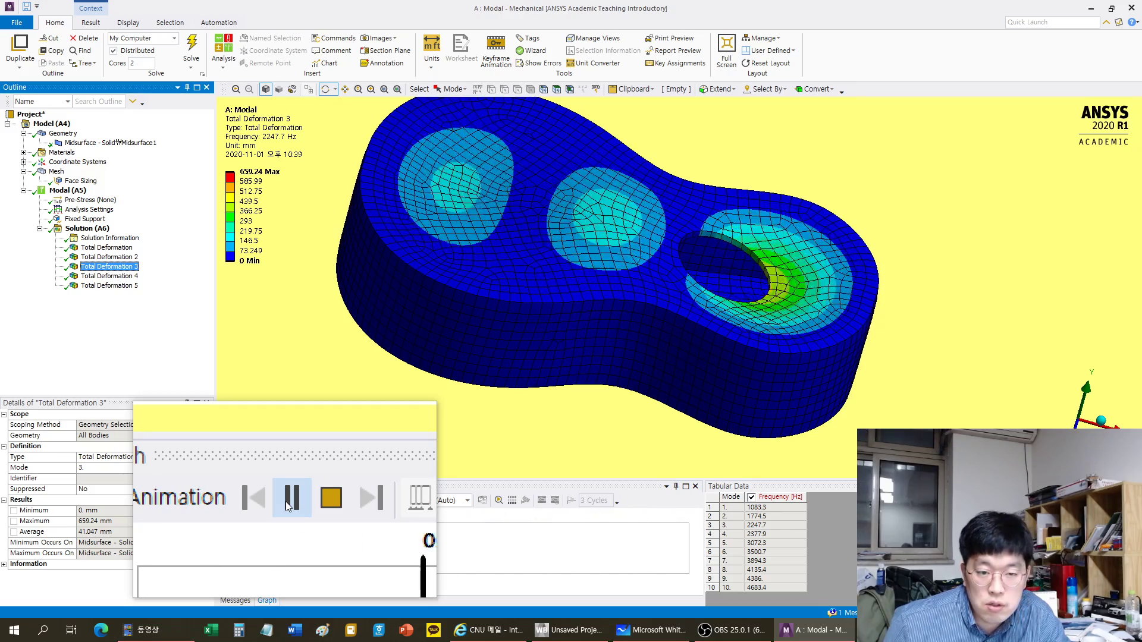
left_click(285, 502)
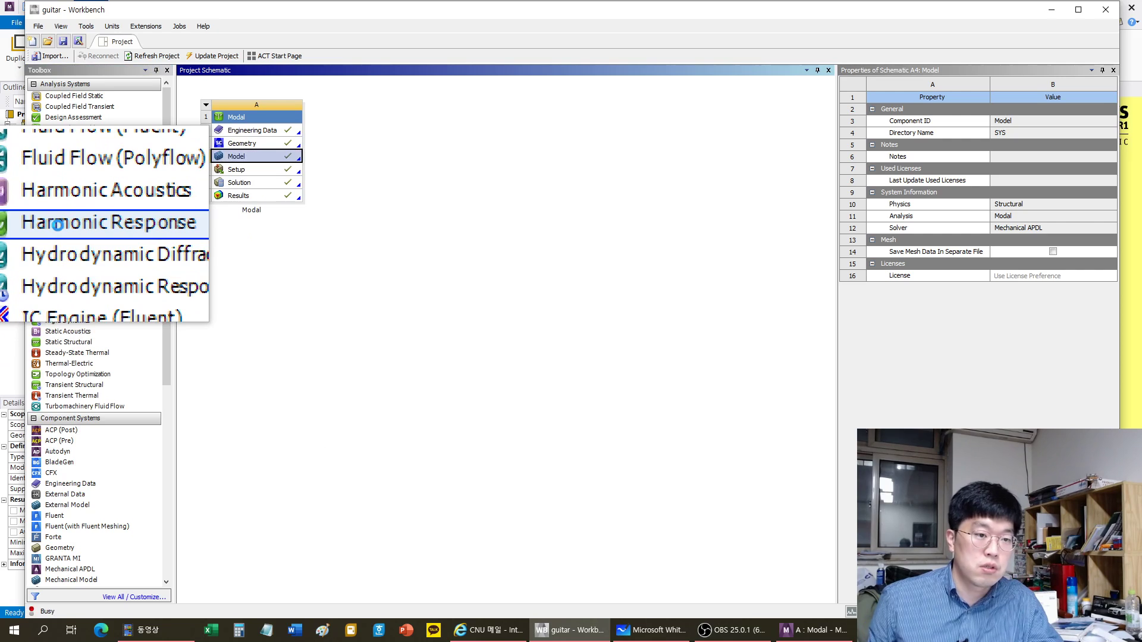
left_click(278, 292)
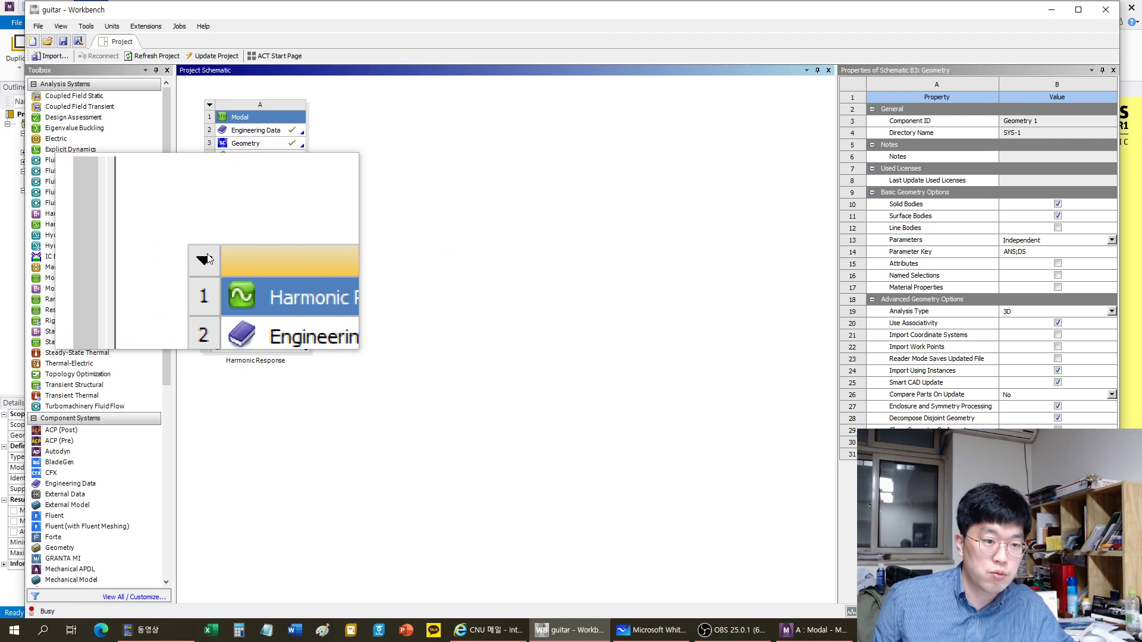
left_click(206, 256)
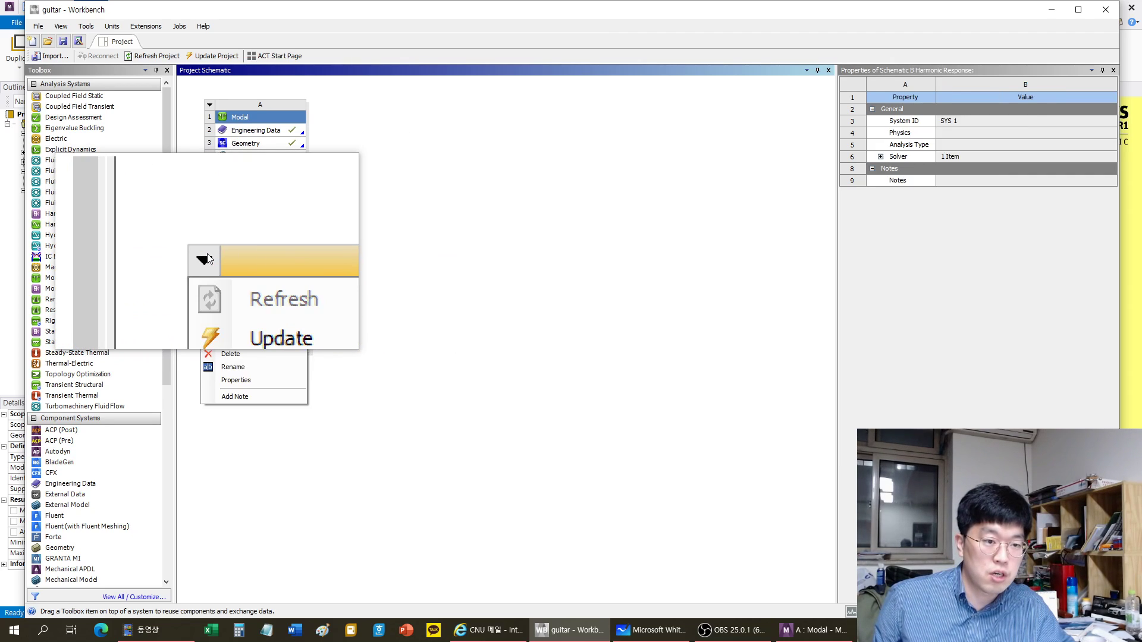
left_click(227, 358)
left_click(595, 336)
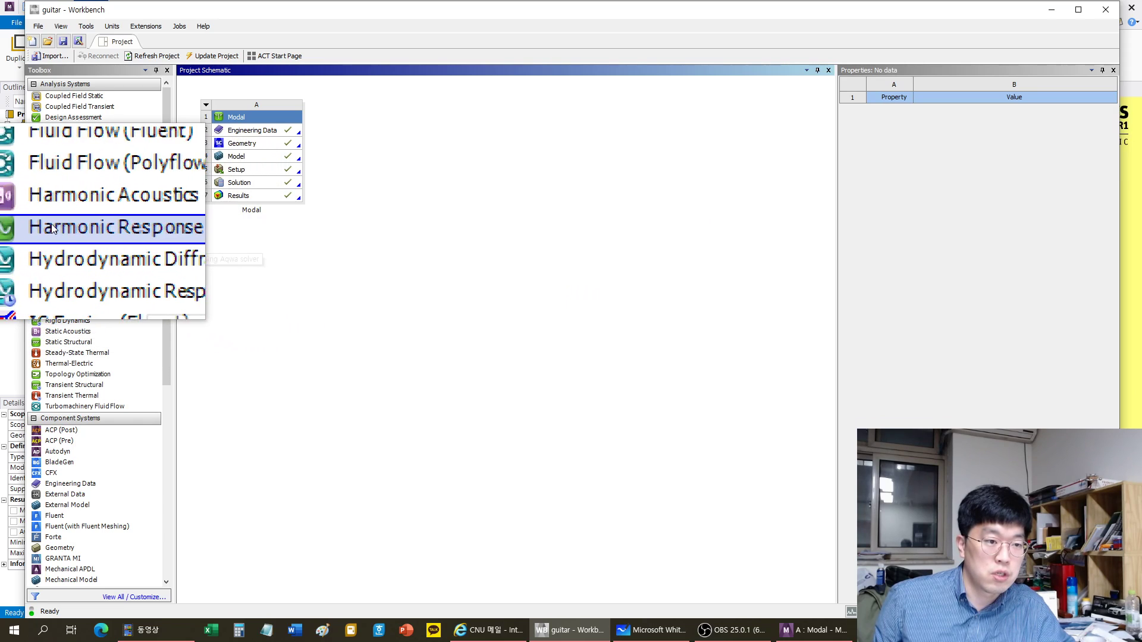
- In Workbench, add a Harmonic Response system linked to the Modal system's Solution and open its setup
left_click_drag(53, 215, 229, 188)
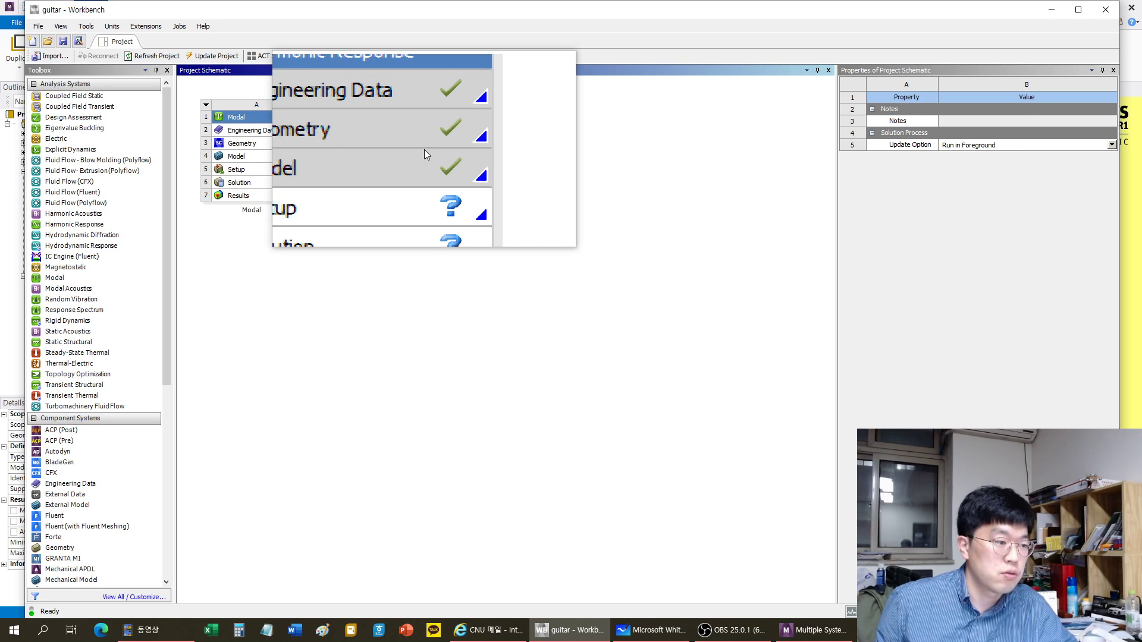
double_click(375, 169)
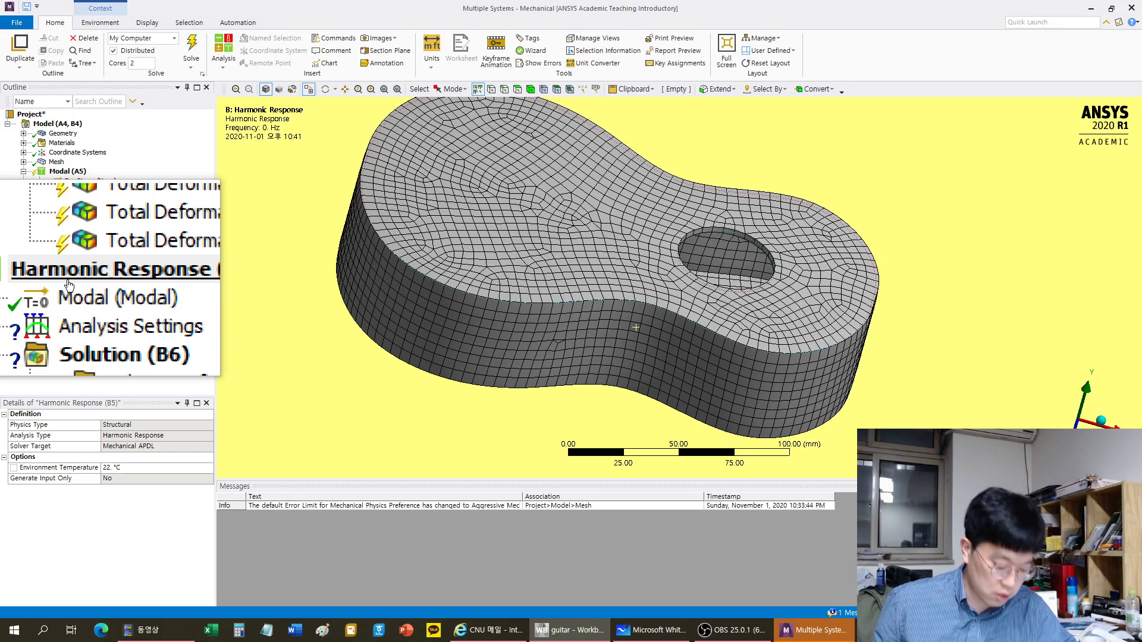
- Set the harmonic response's frequency range to 1000–4000 Hz with 300 solution intervals
key("ctrl")
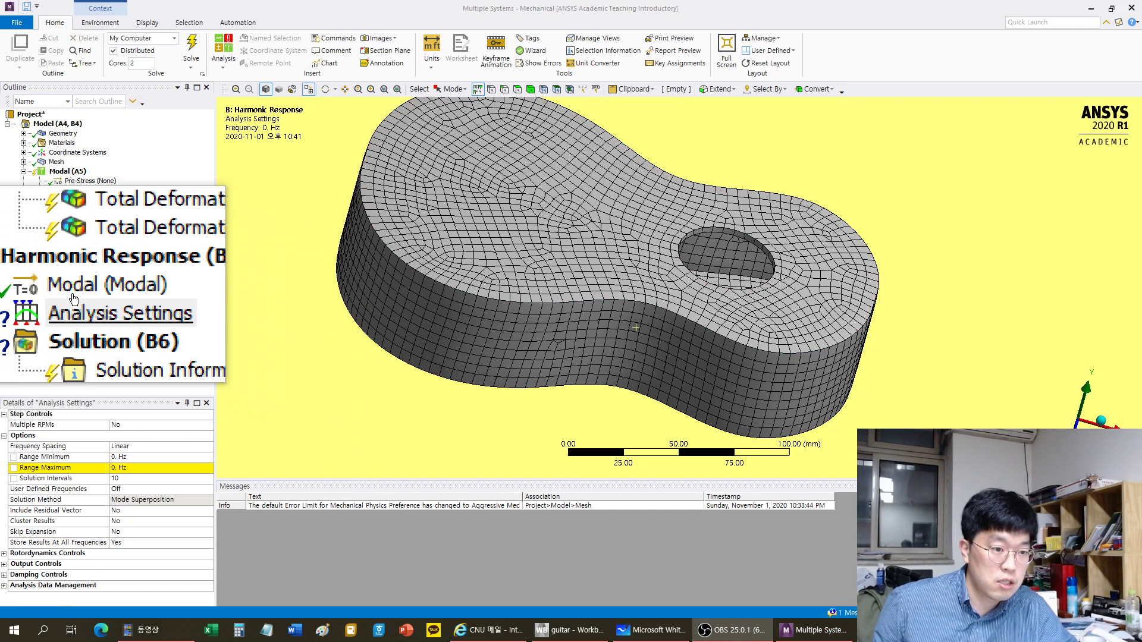
left_click(74, 299)
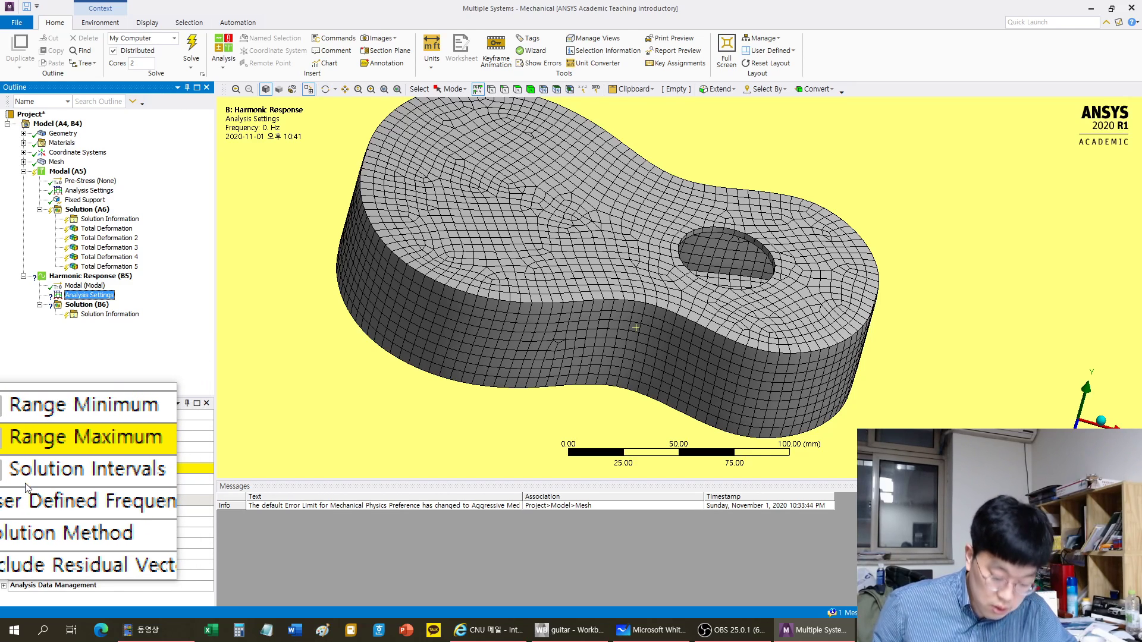
left_click(117, 460)
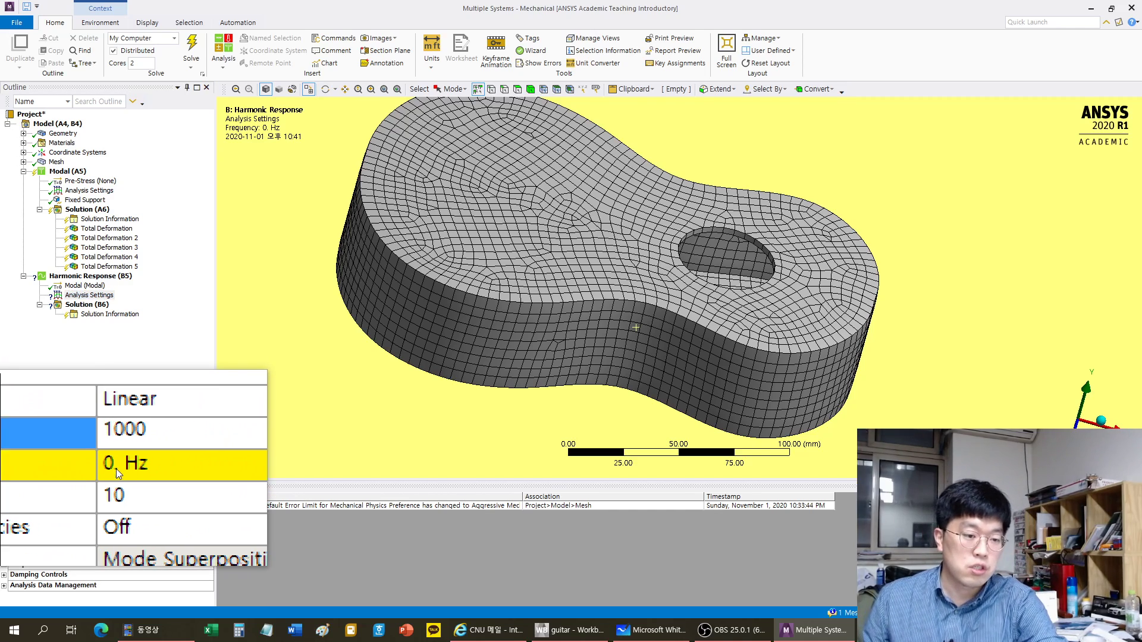
left_click(117, 469)
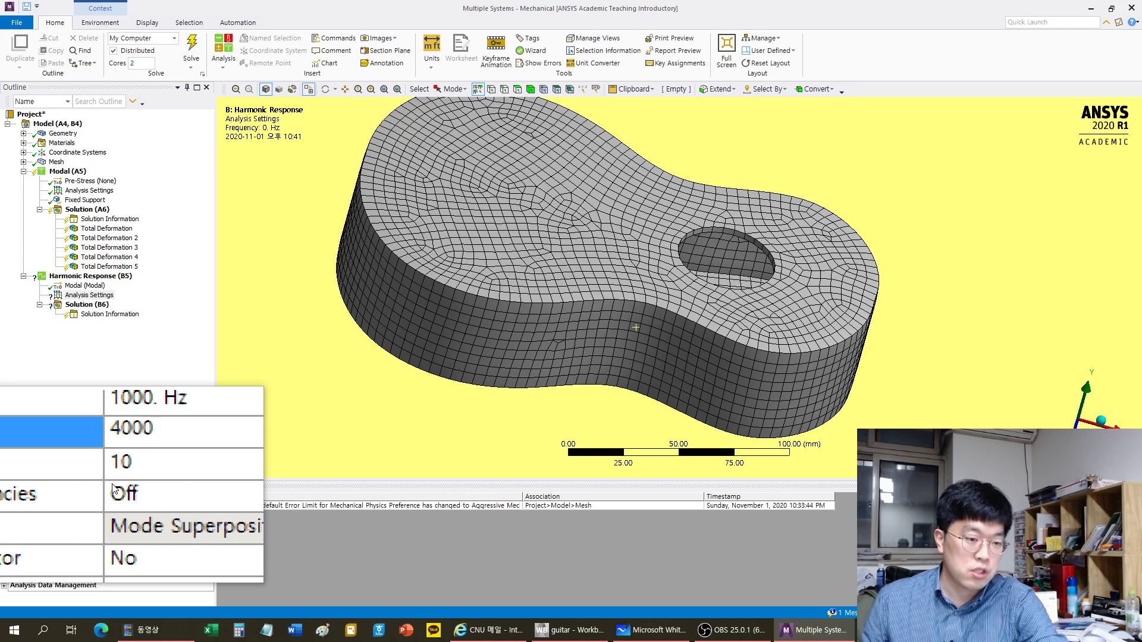
left_click(106, 479)
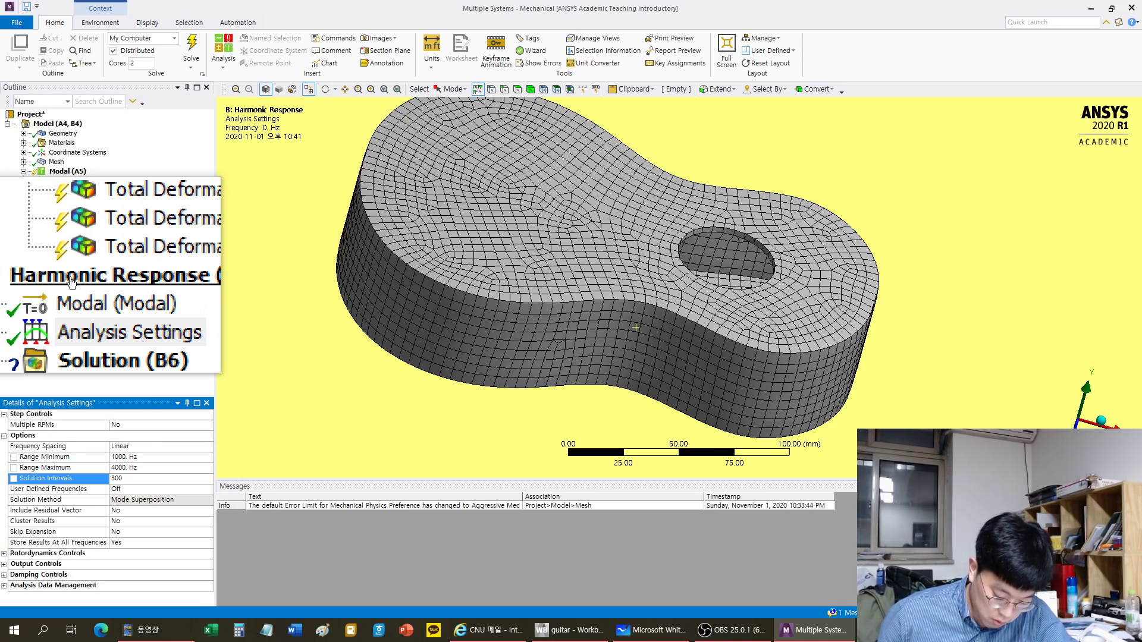
- Add a Pressure load to the harmonic response, scoped to the two side wall faces of the guitar body
right_click(71, 282)
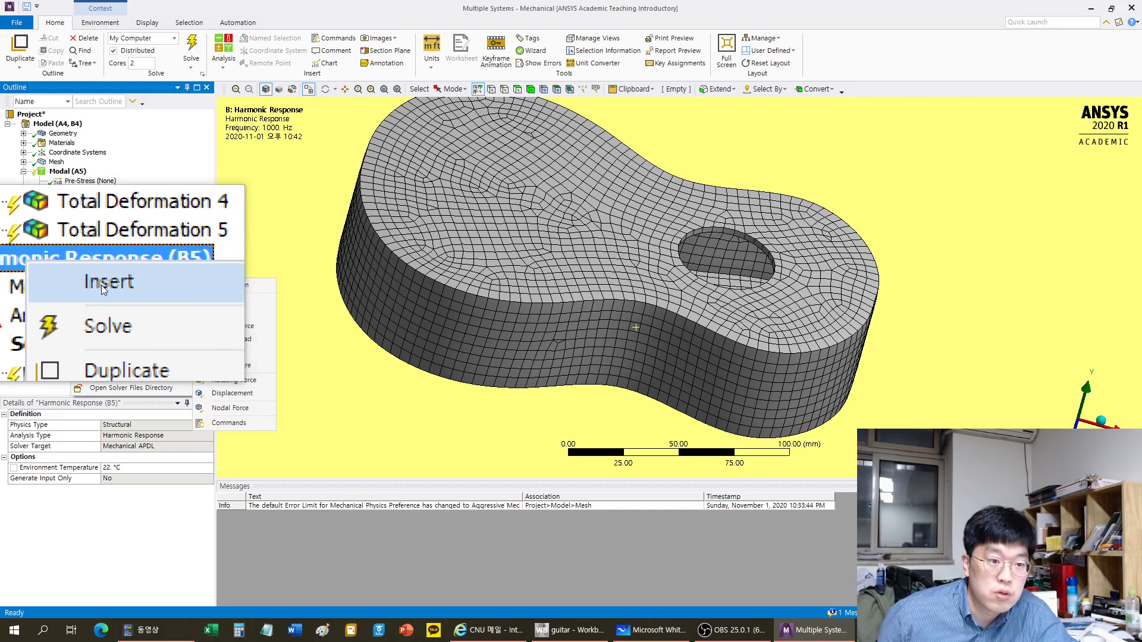
mouse_move(180, 280)
left_click(223, 301)
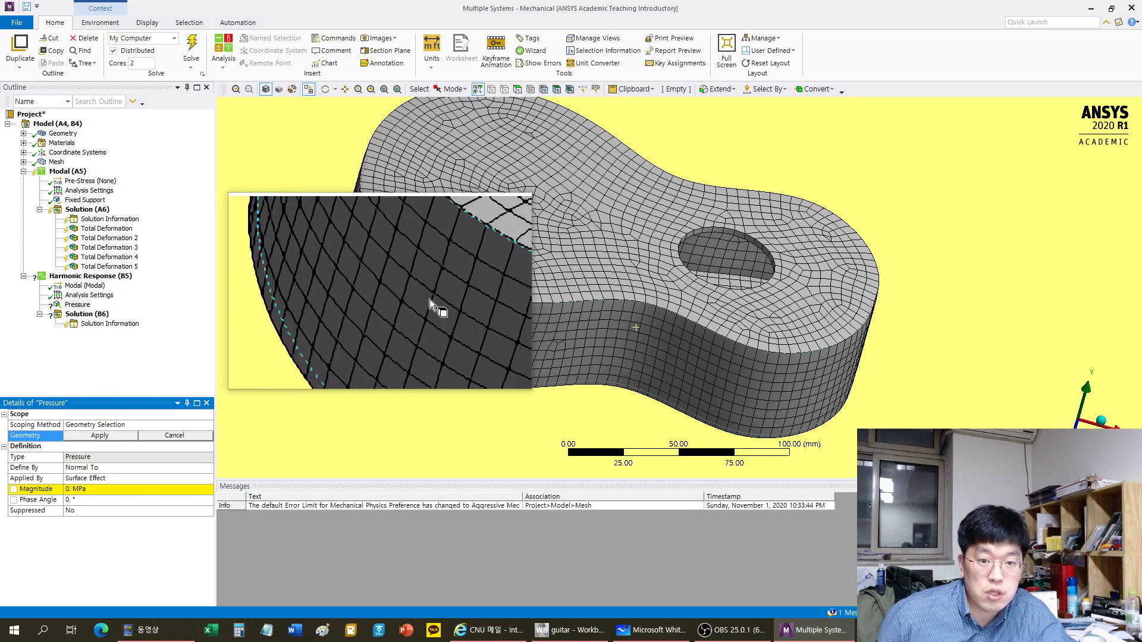
left_click(506, 329)
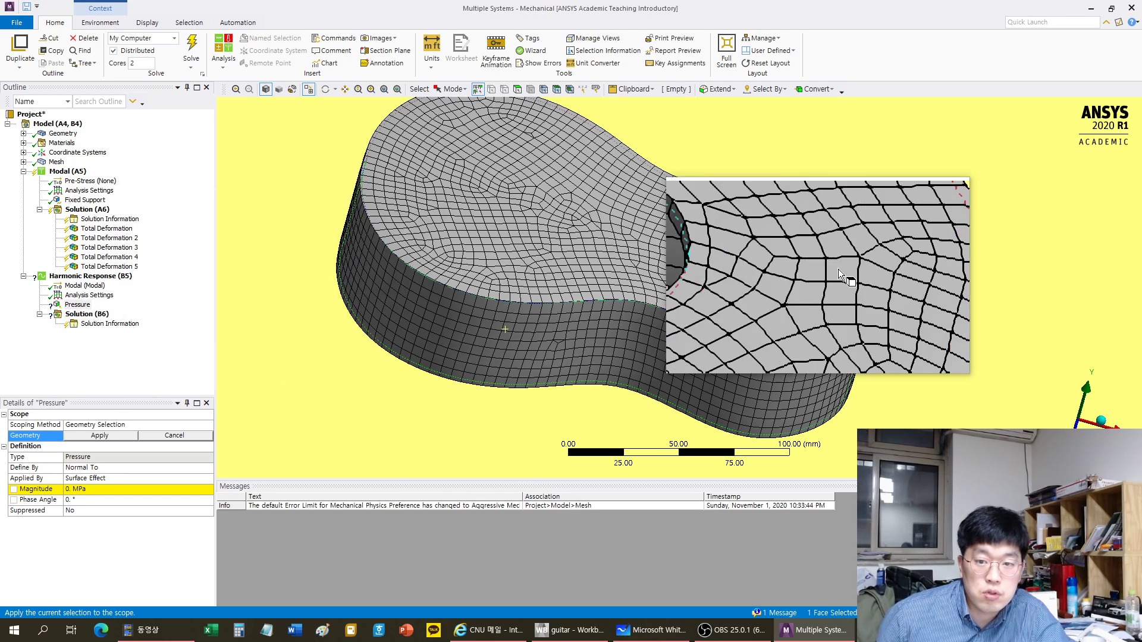
middle_click_drag(941, 278, 724, 233)
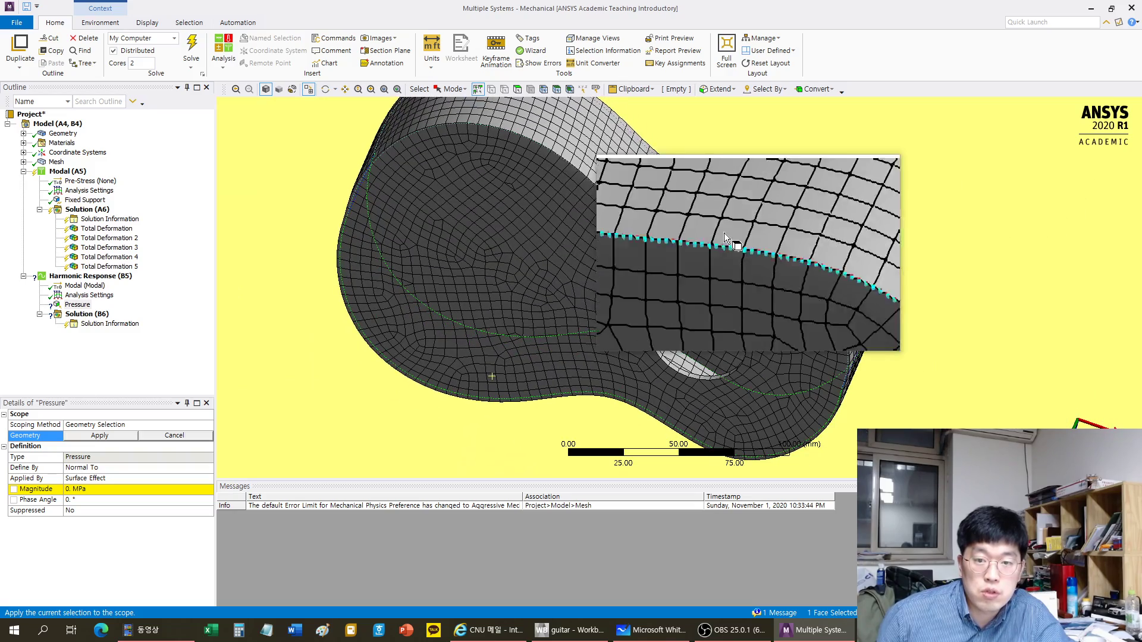
left_click(703, 219, "ctrl")
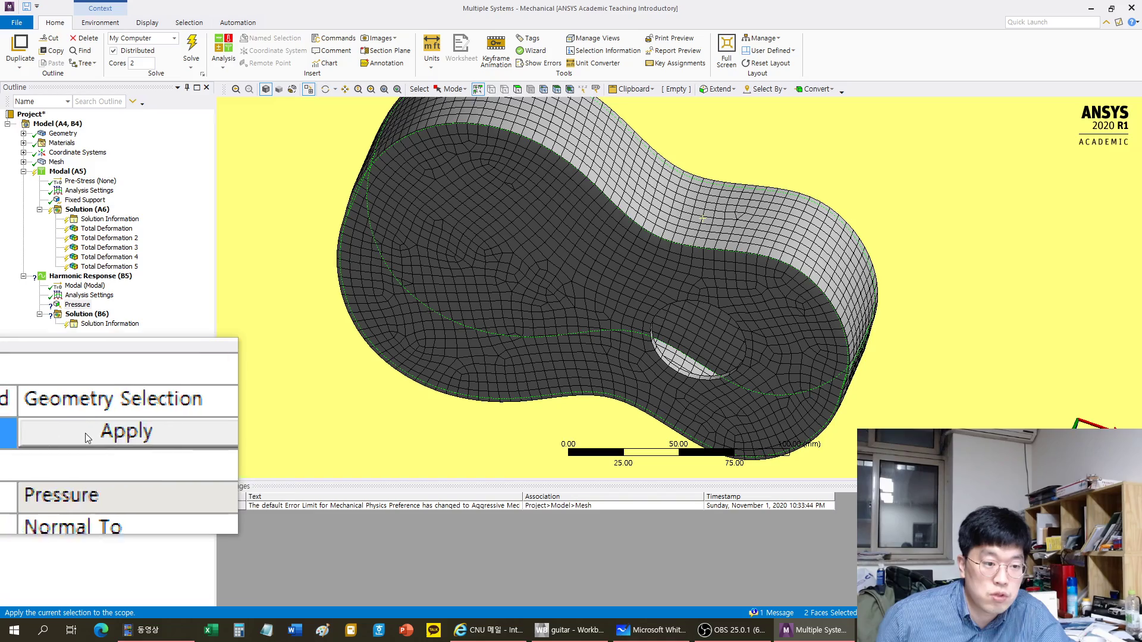
left_click(84, 437)
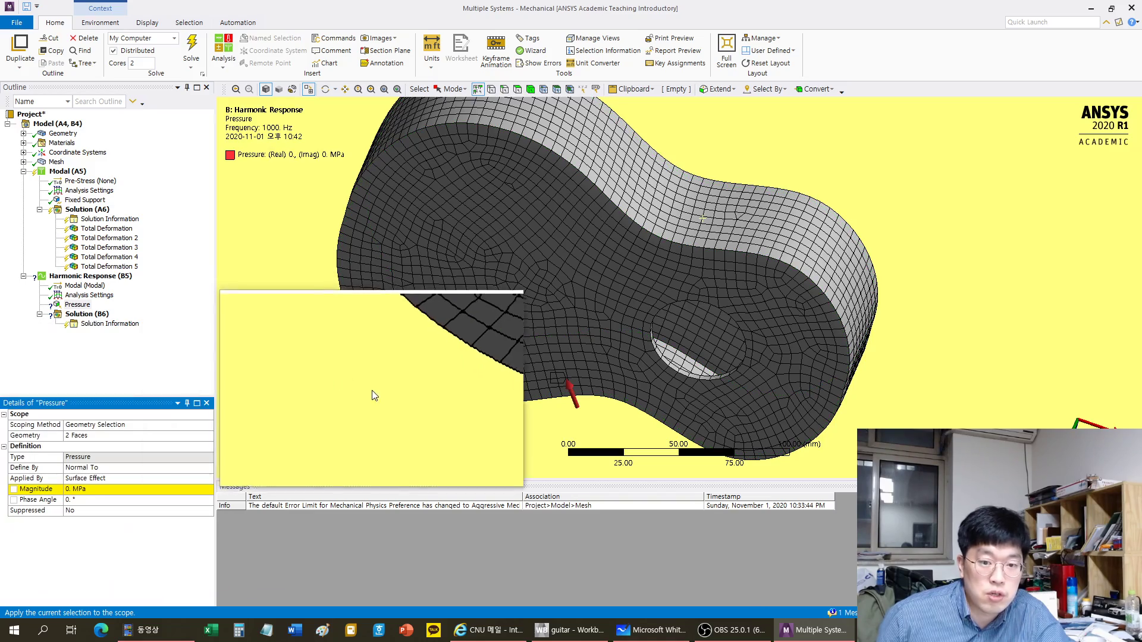
- Set the magnitude of the side wall pressure to 1 MPa
middle_click_drag(372, 391, 408, 308)
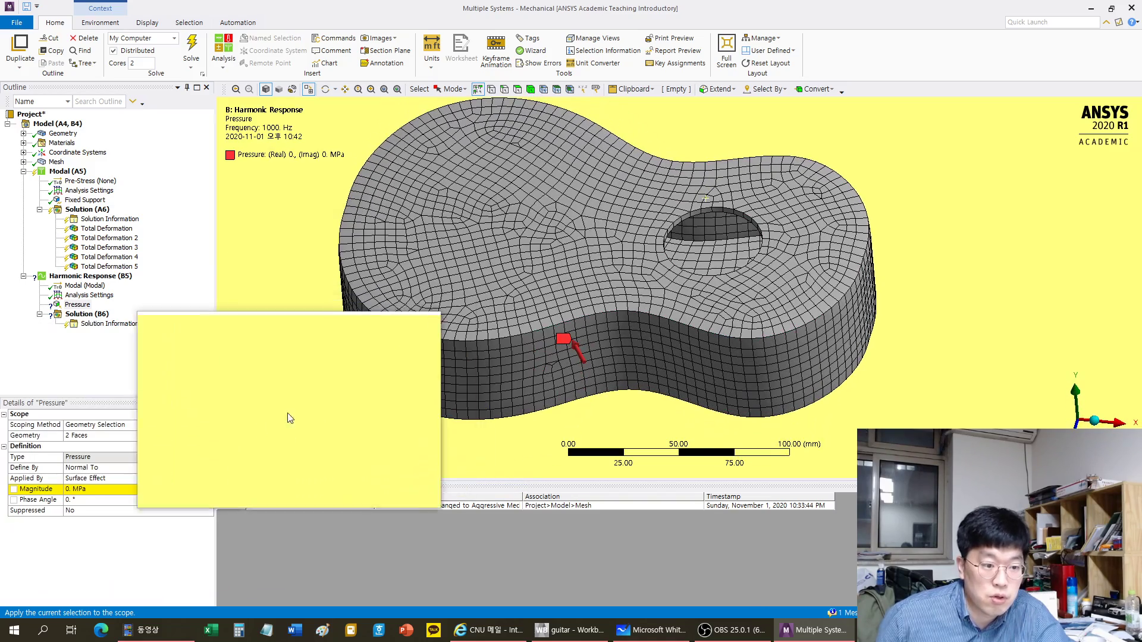
left_click(65, 492)
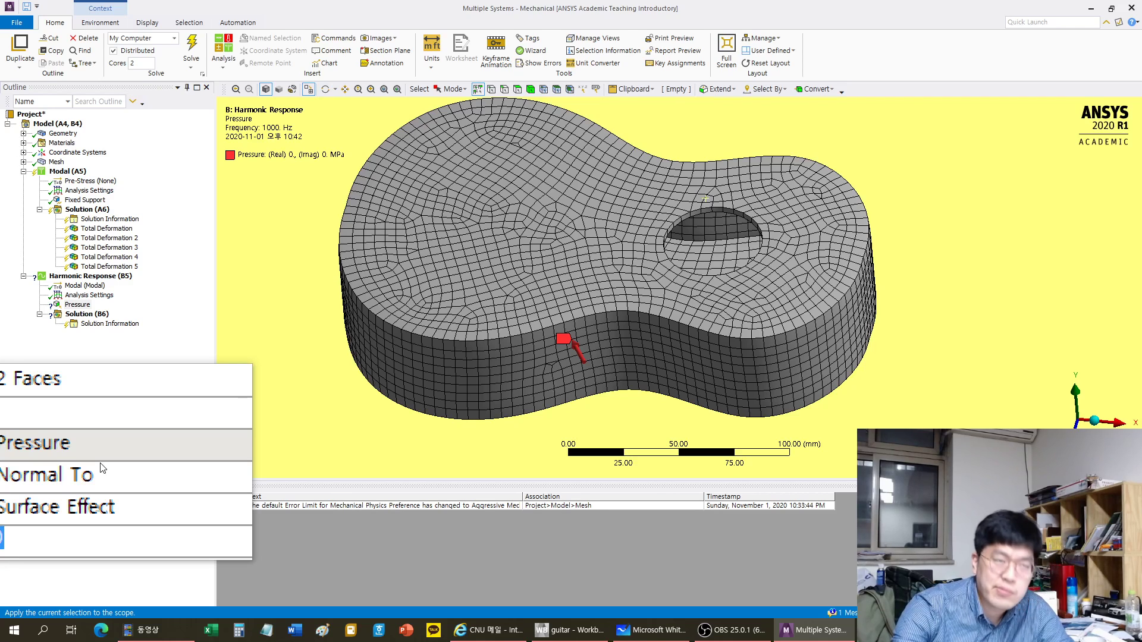
type("1")
key("Return")
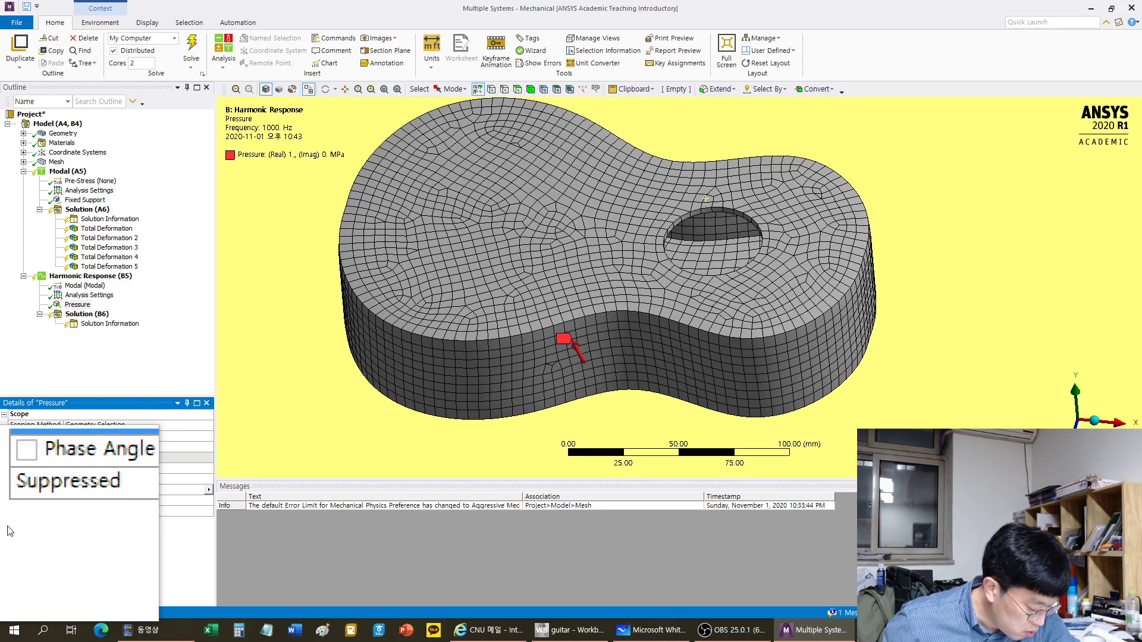
- Add a Deformation frequency response to the harmonic solution, scoped to the body's face with the sound hole
right_click(75, 320)
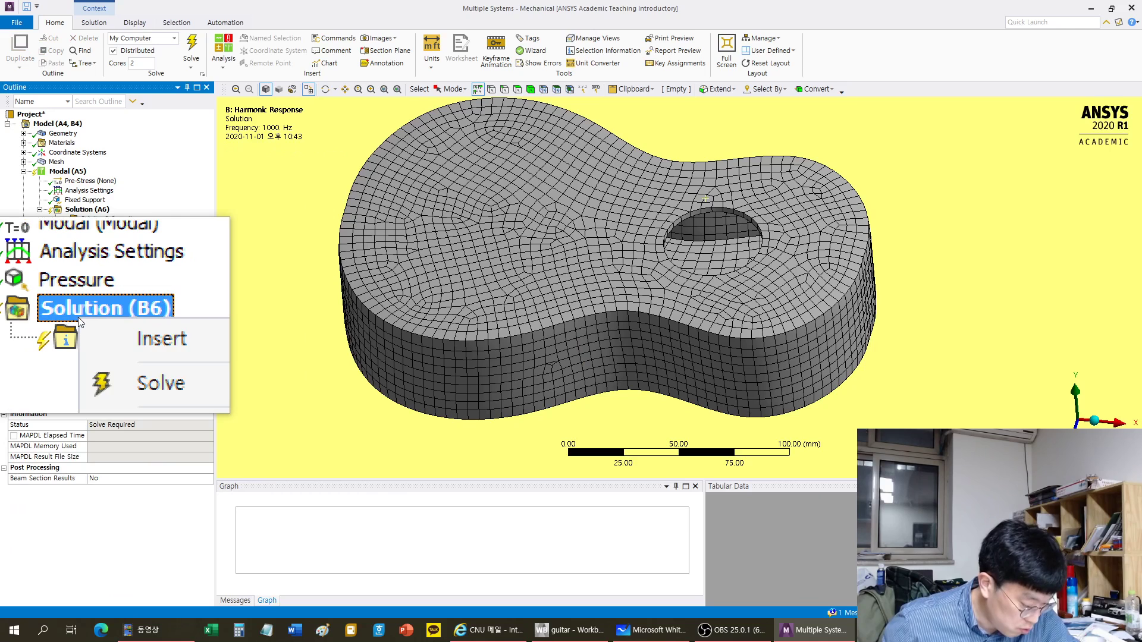
mouse_move(100, 327)
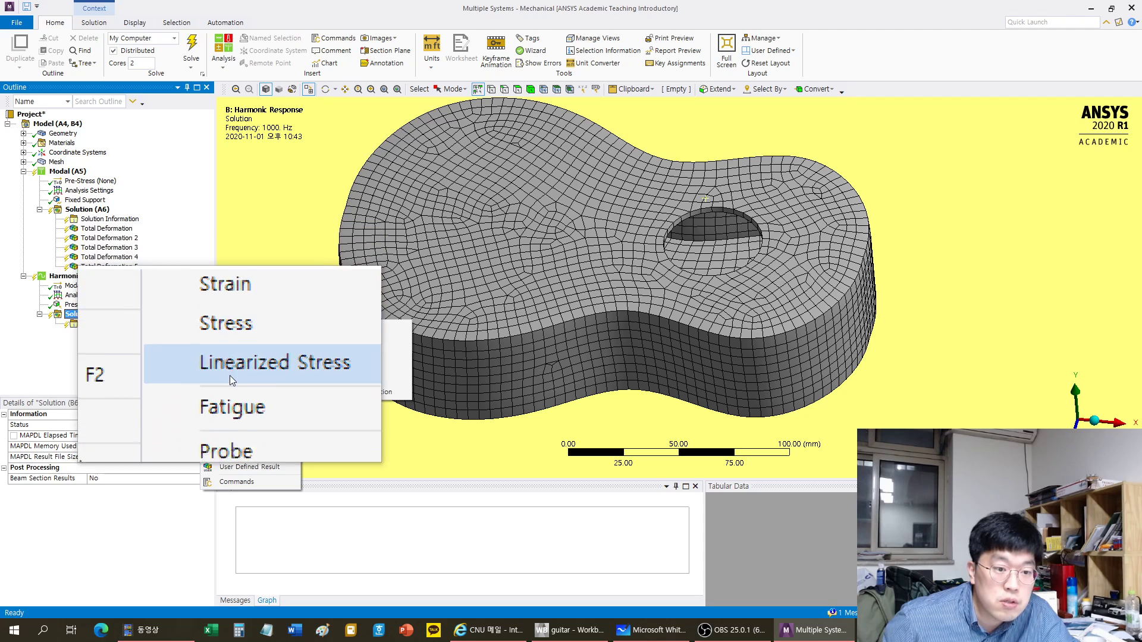
mouse_move(245, 426)
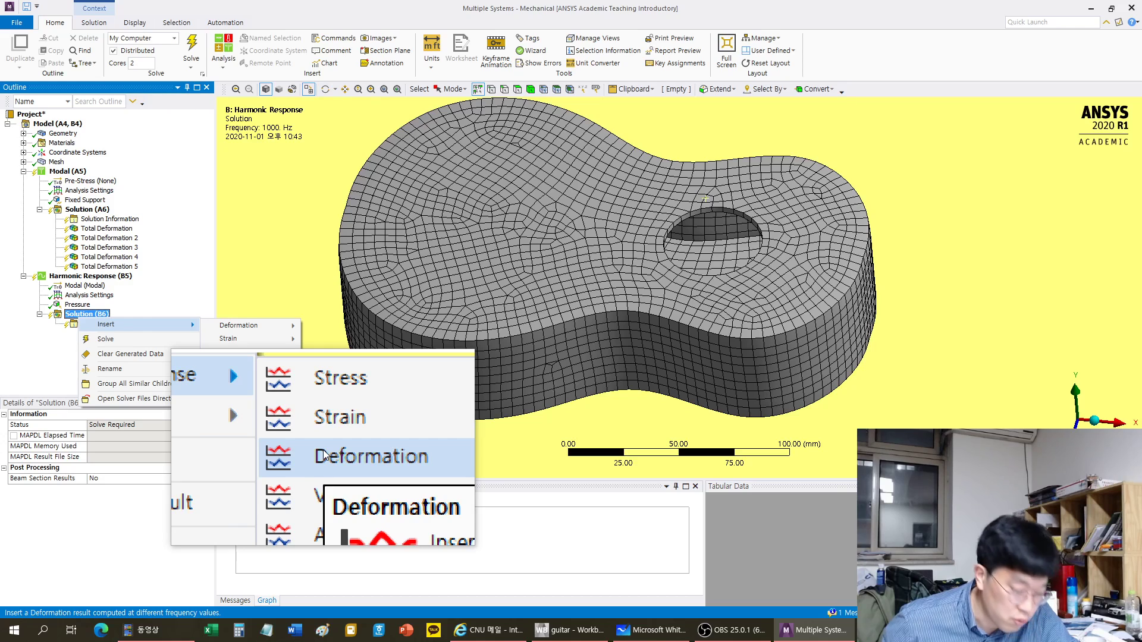
left_click(325, 455)
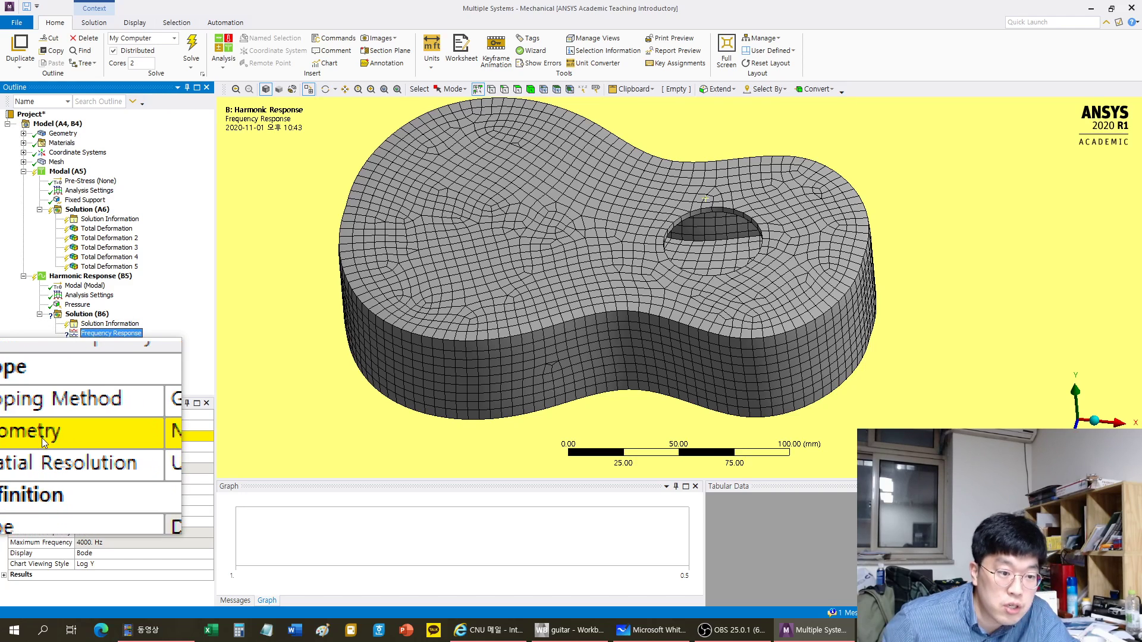
left_click(83, 438)
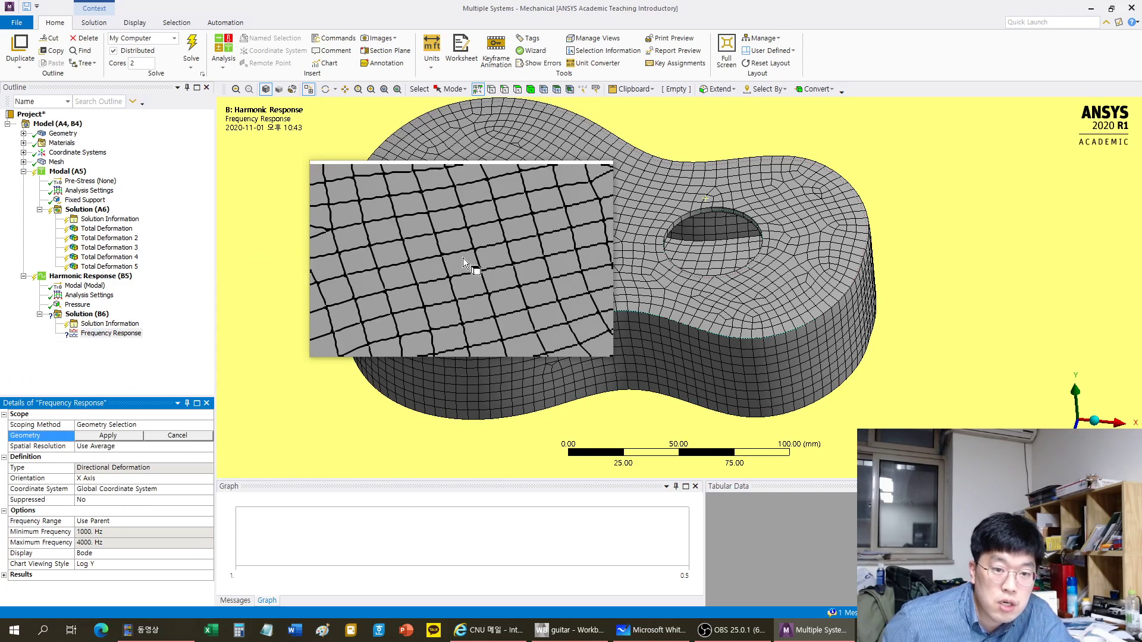
left_click(477, 226)
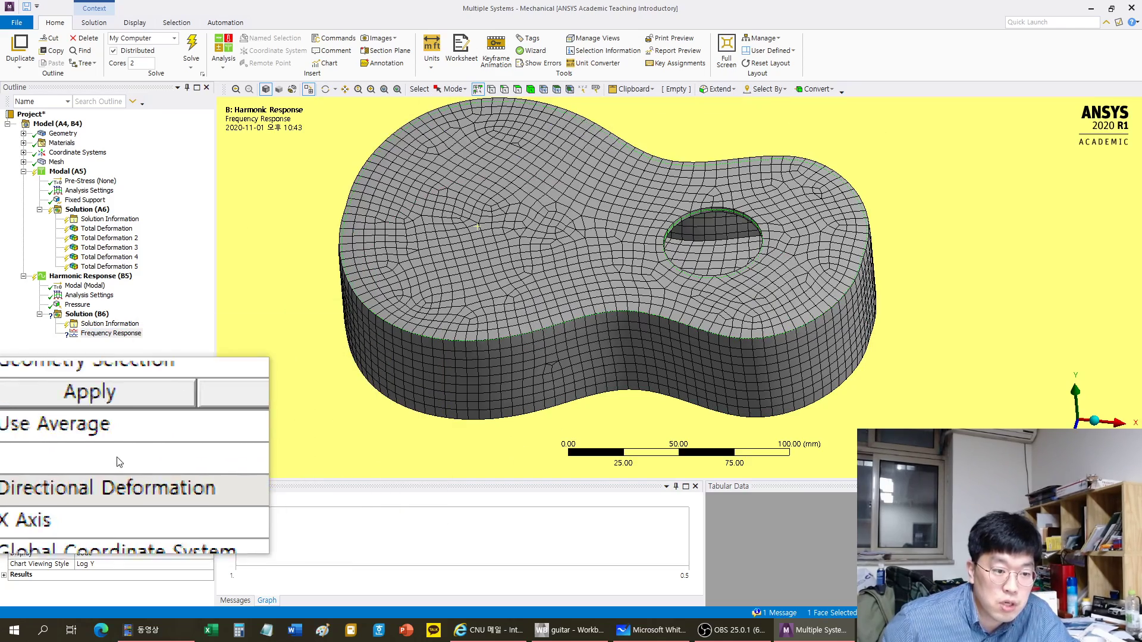
left_click(101, 436)
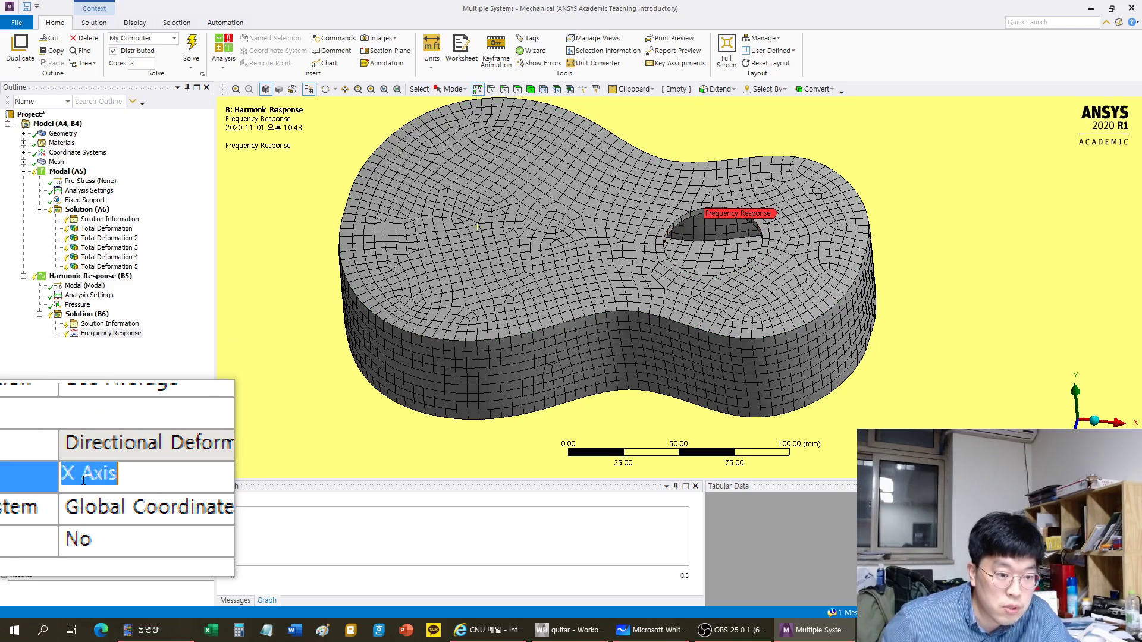
- Set the frequency response's orientation to Y Axis and solve the harmonic analysis
left_click(84, 479)
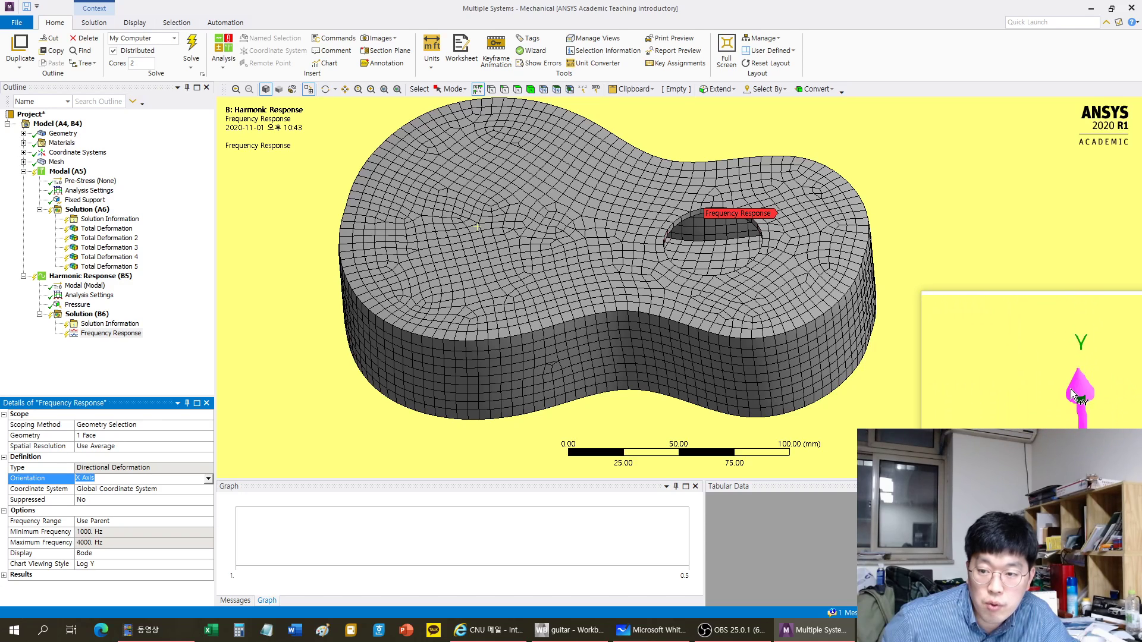
left_click(205, 479)
left_click(78, 502)
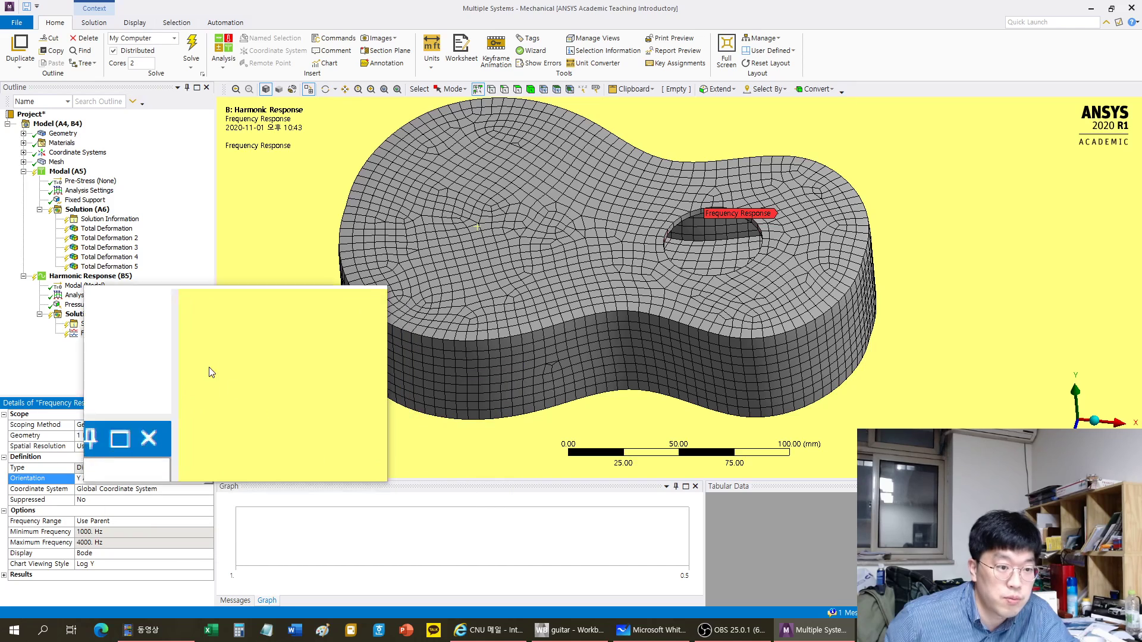
right_click(85, 323)
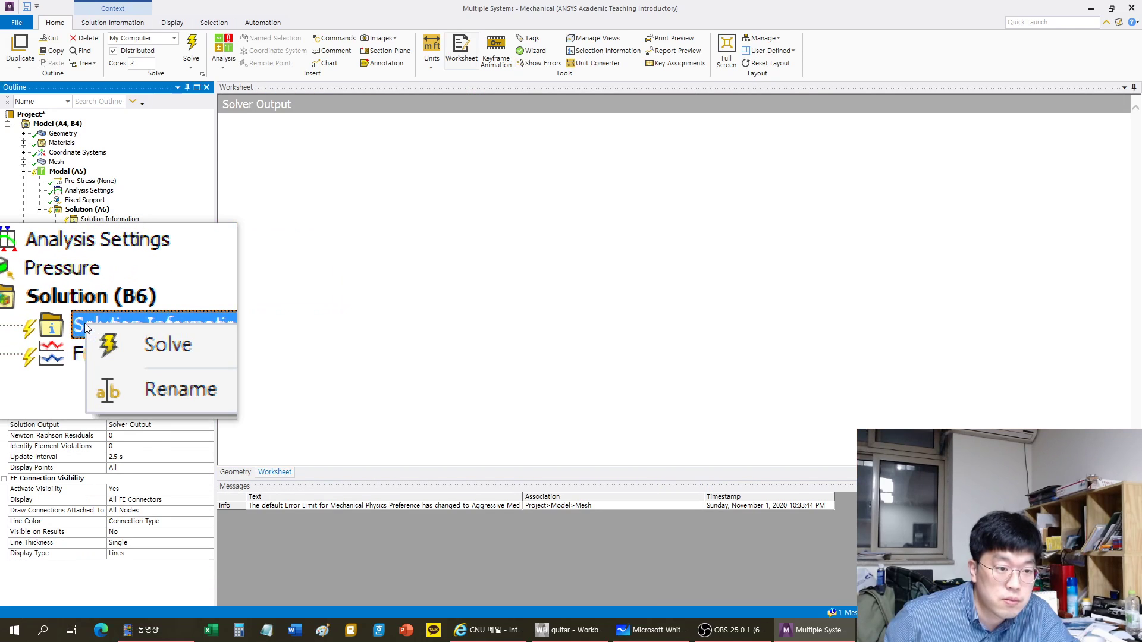
left_click(111, 334)
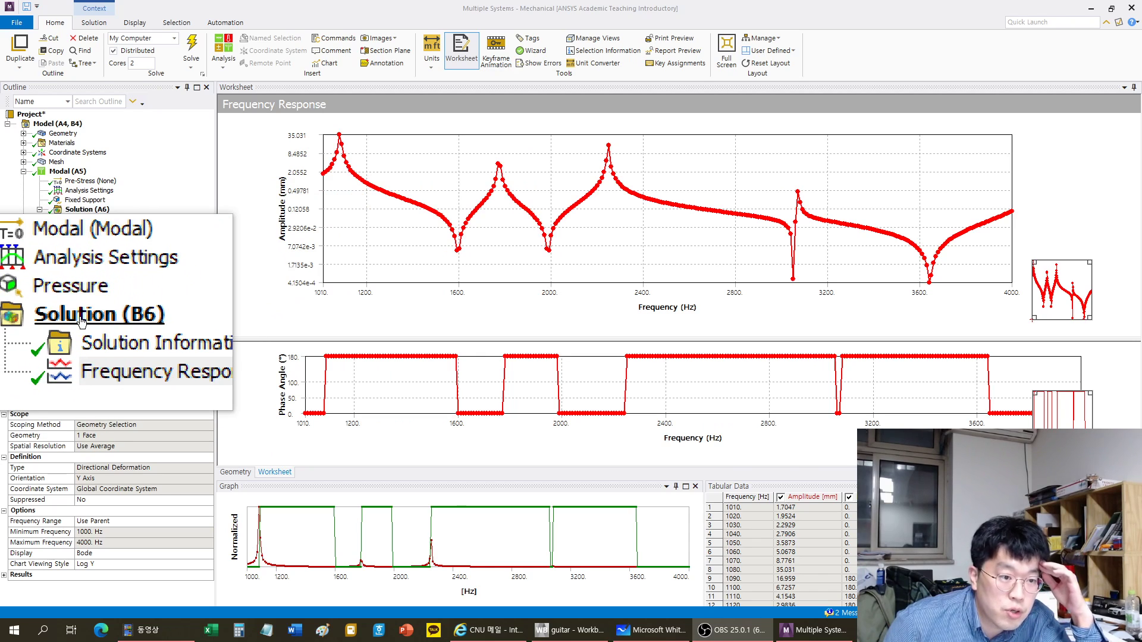
- Add a Total Deformation result to the harmonic response solution
left_click(82, 316)
right_click(81, 316)
mouse_move(190, 326)
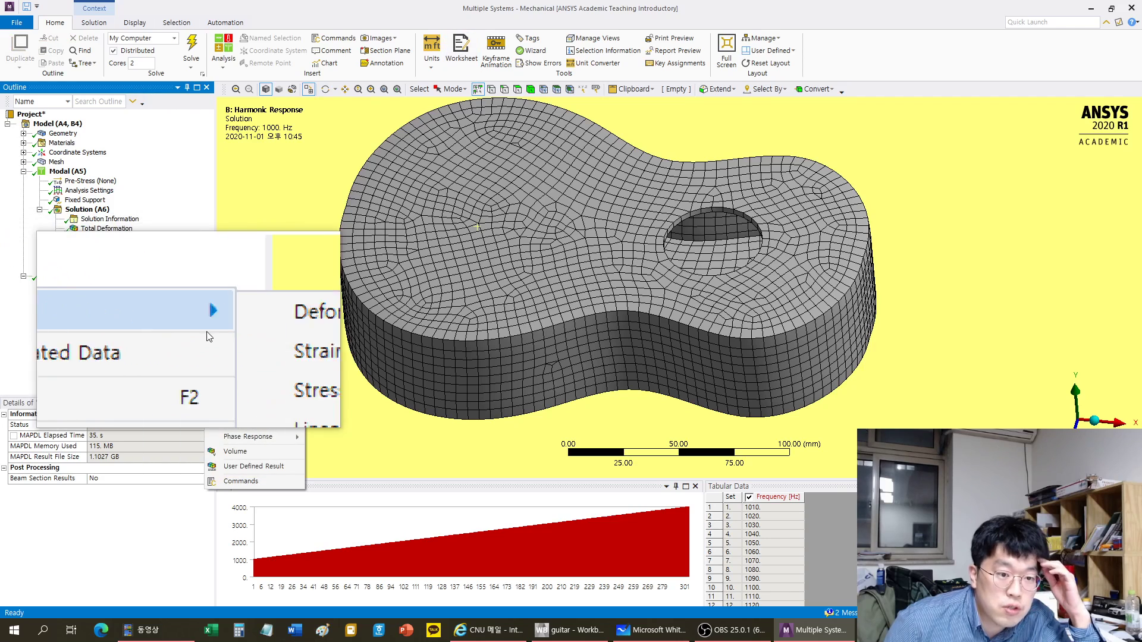
mouse_move(259, 327)
left_click(353, 327)
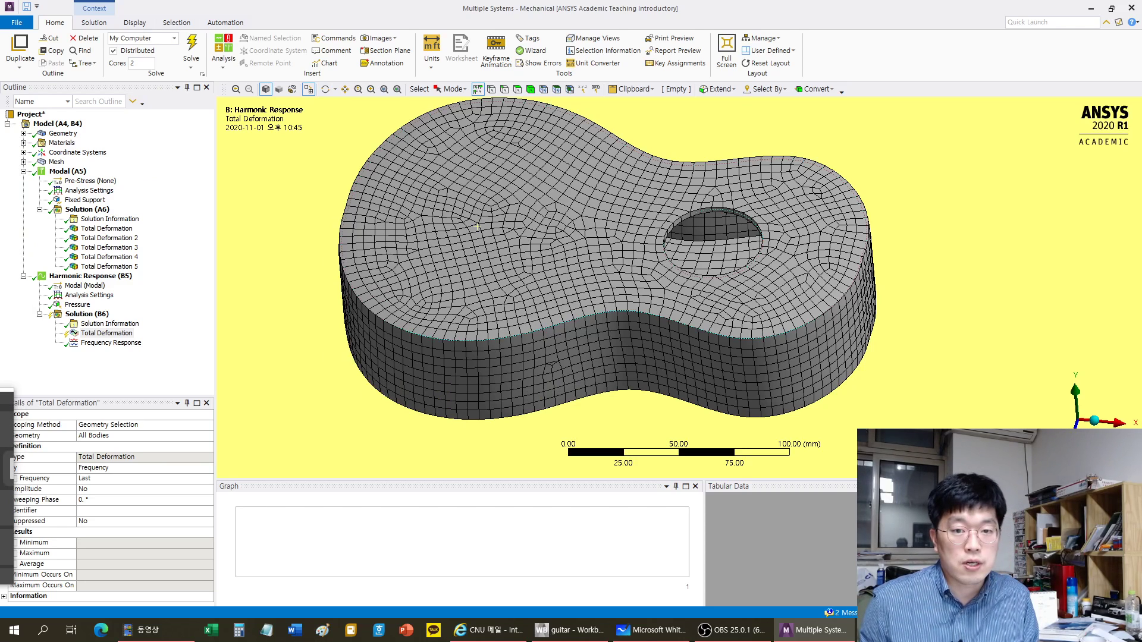
key("alt+Tab")
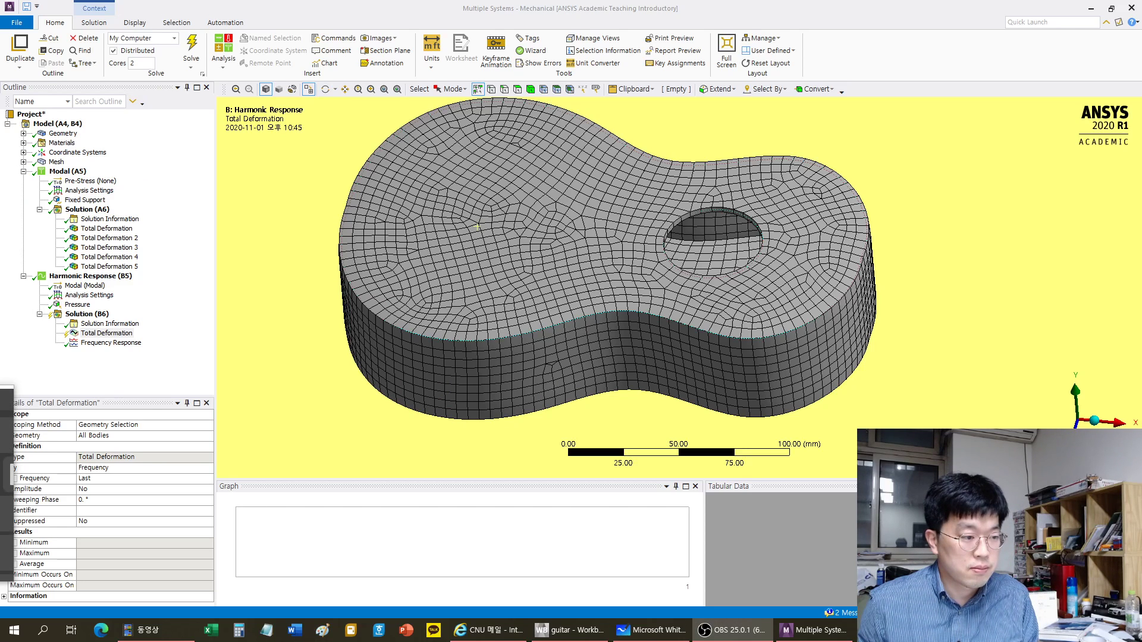